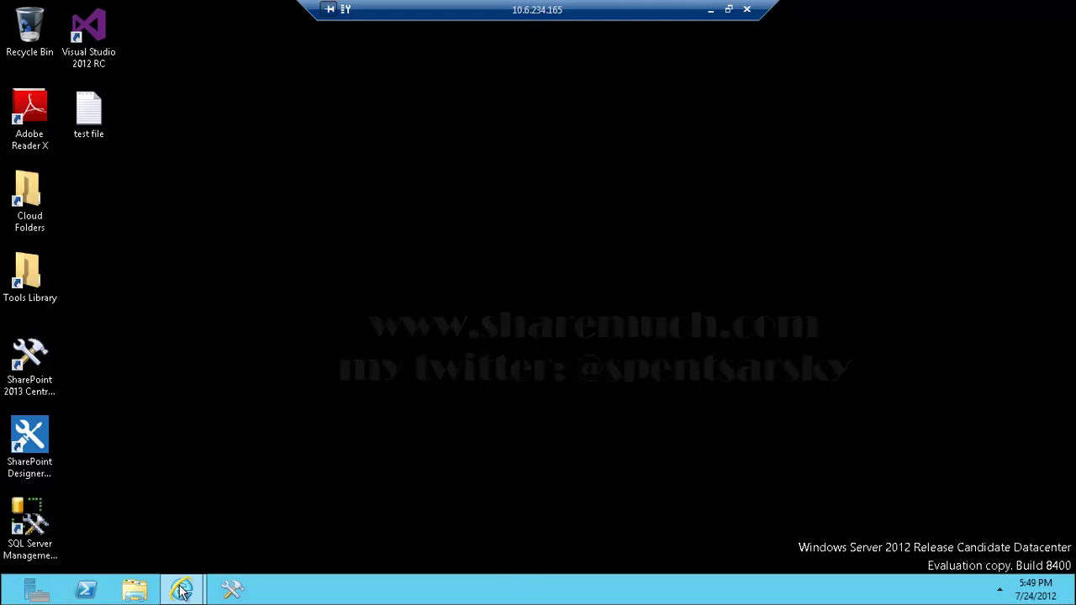
Bring the Team Site browser window to the front from the taskbar
mouse_move(182, 589)
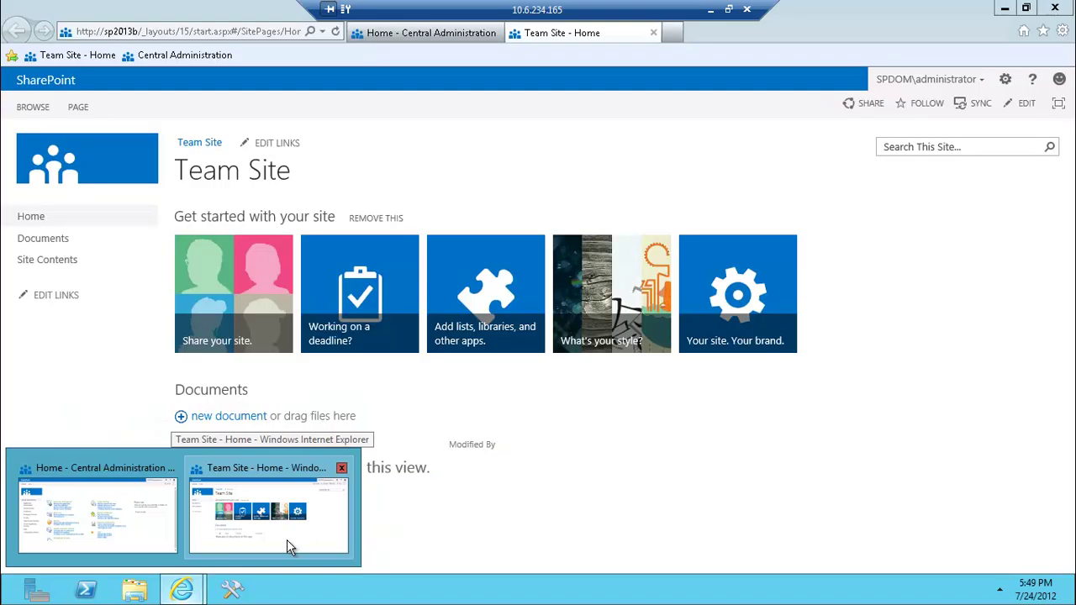
click(287, 540)
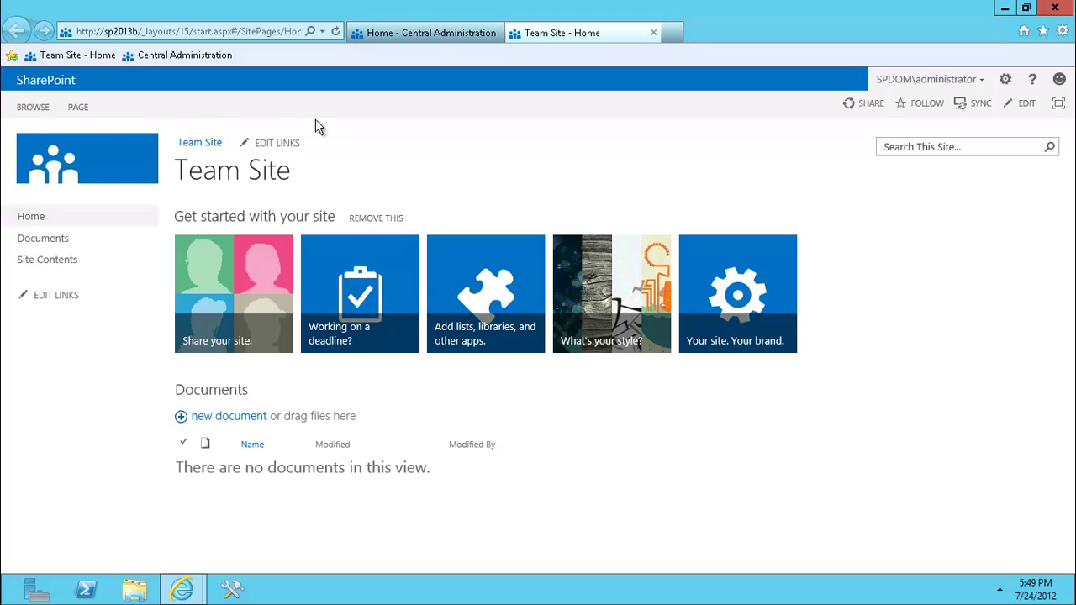
Switch between the Central Administration and Team Site tabs, settling on Central Administration
click(387, 32)
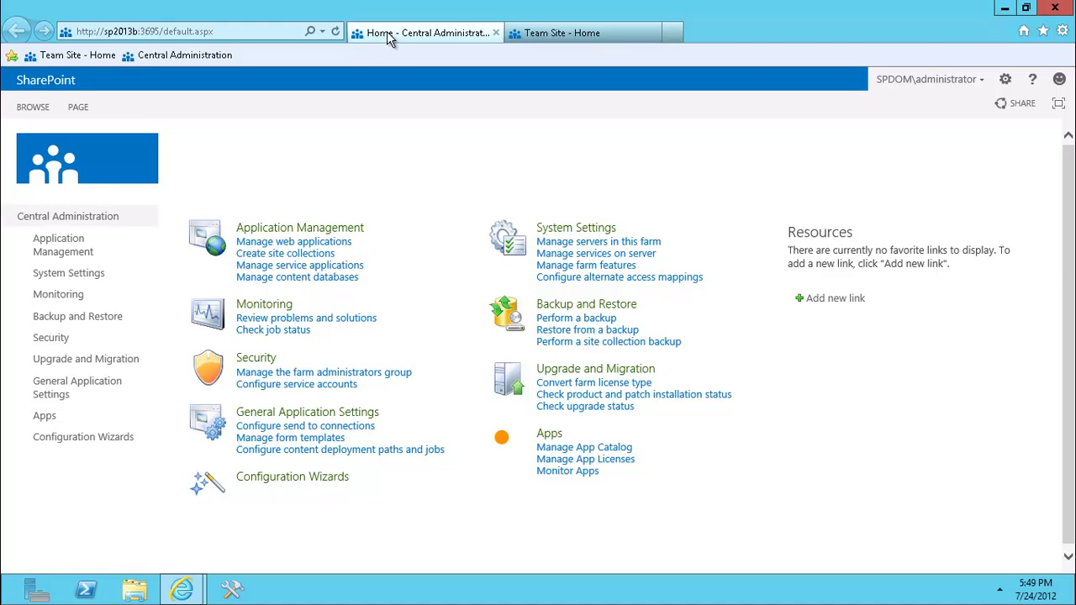
click(531, 35)
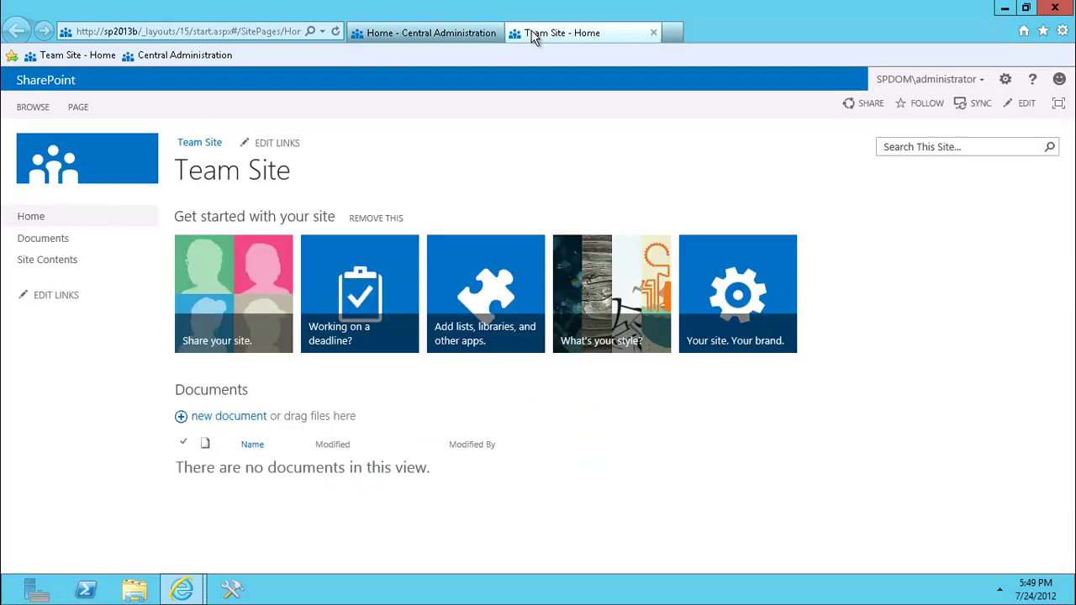
click(425, 40)
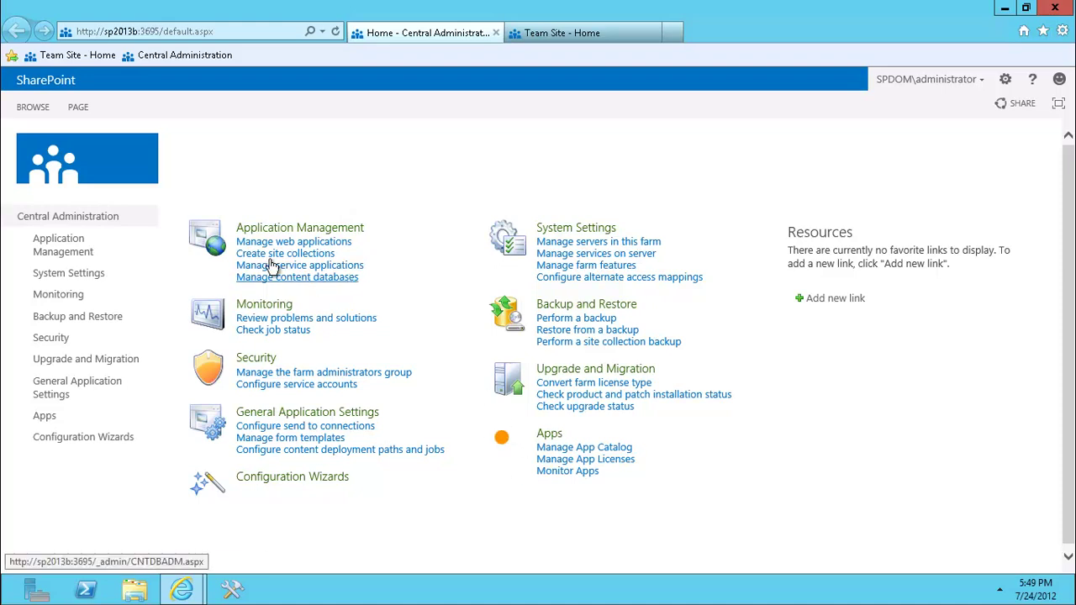
click(576, 318)
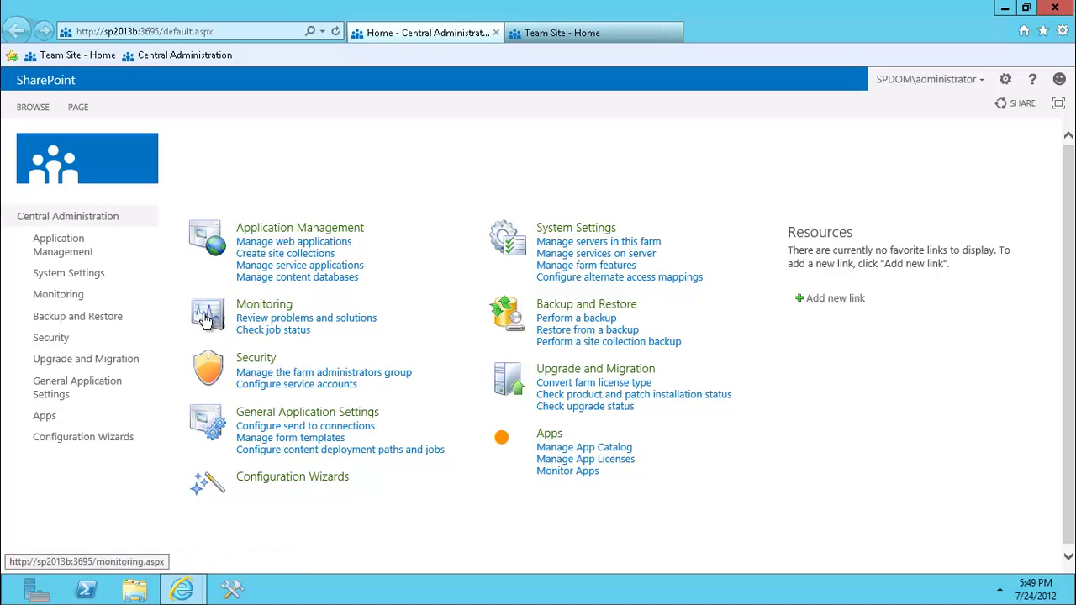
Browse Application Management, System Settings, Monitoring and Apps, show the PAGE ribbon, then return to Team Site
click(71, 255)
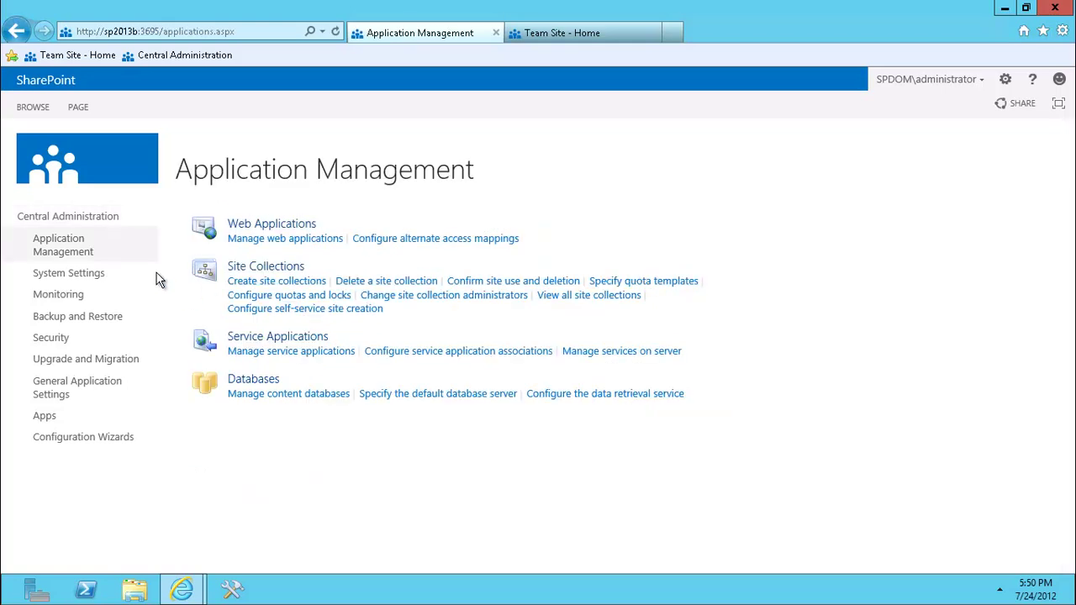
click(52, 278)
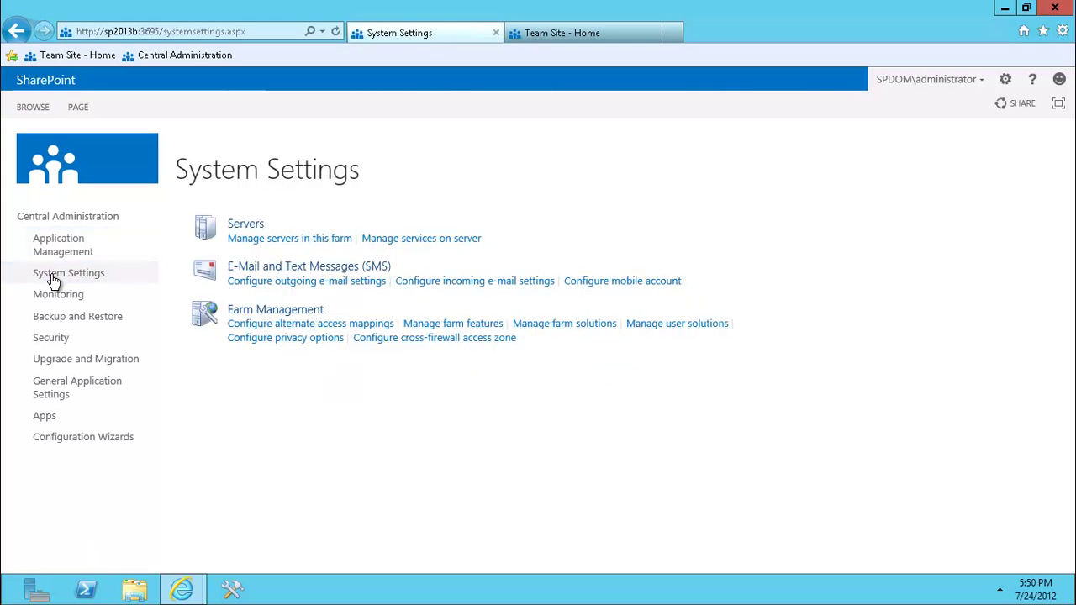
click(46, 300)
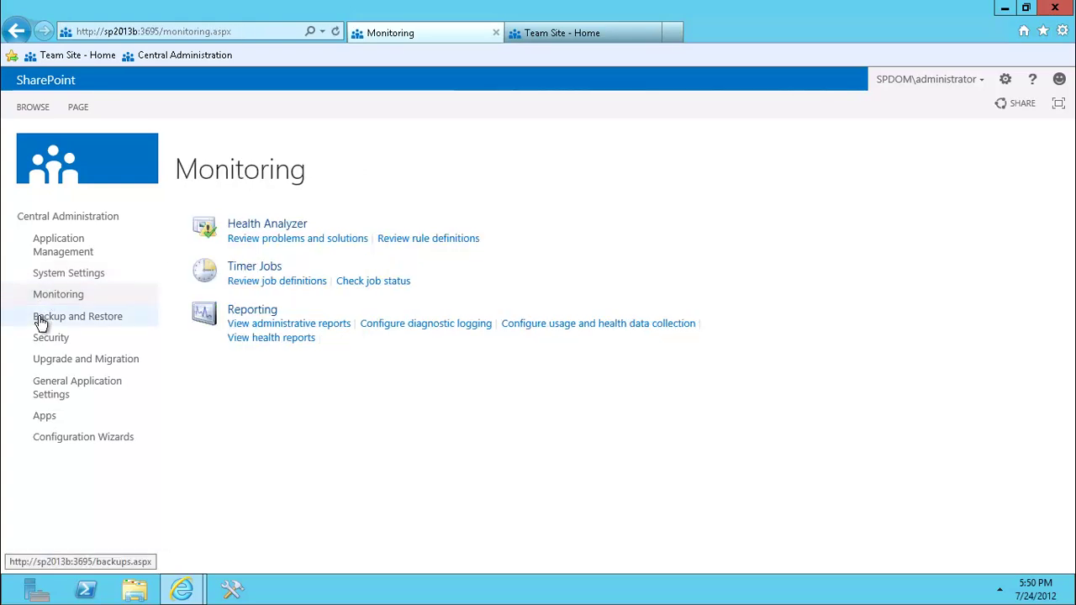
click(45, 421)
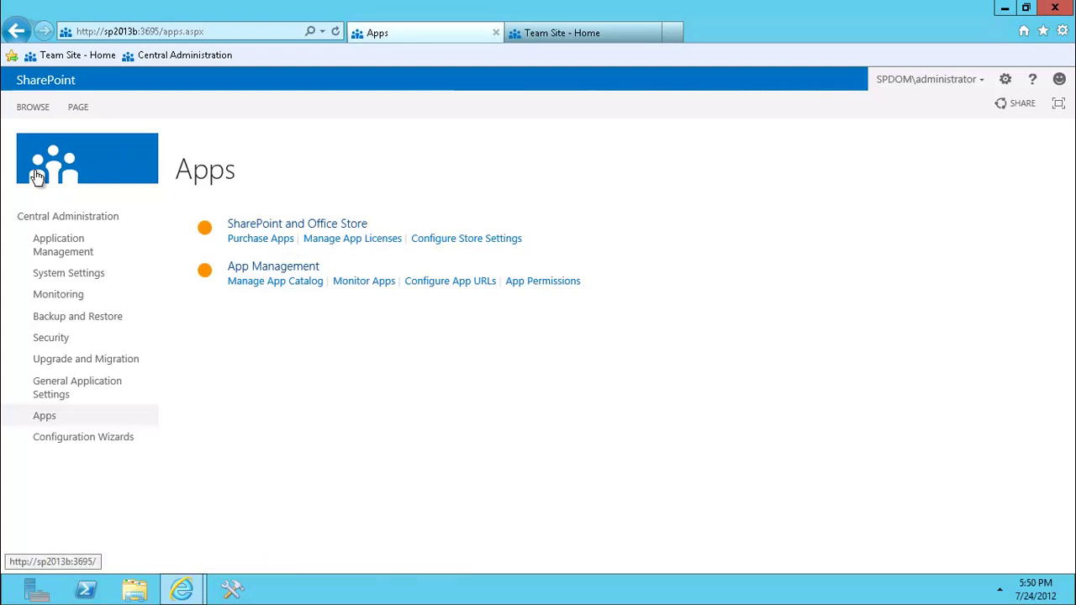
click(57, 218)
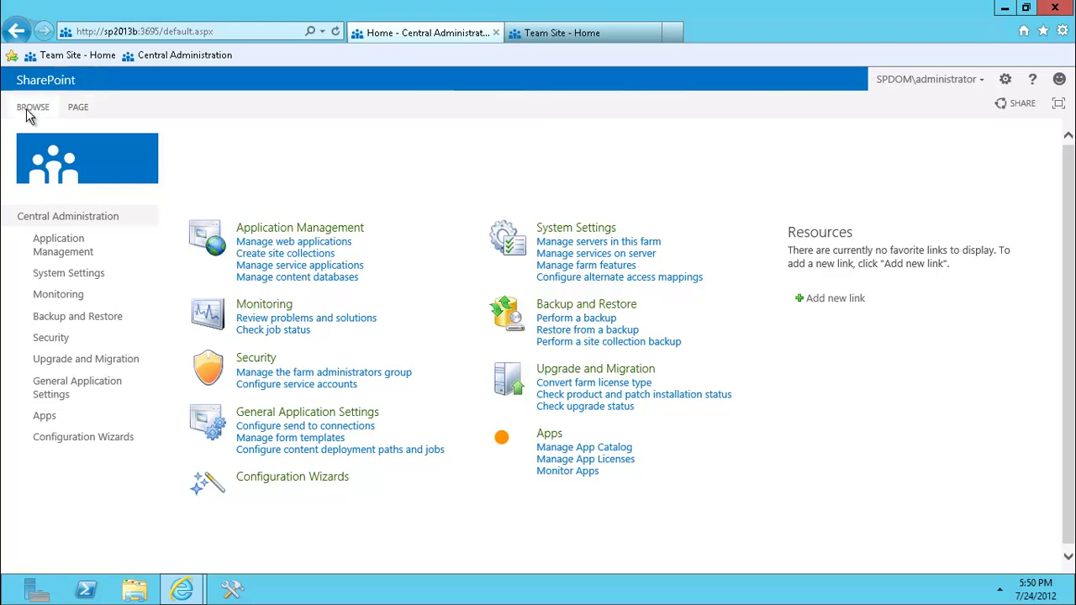
click(79, 107)
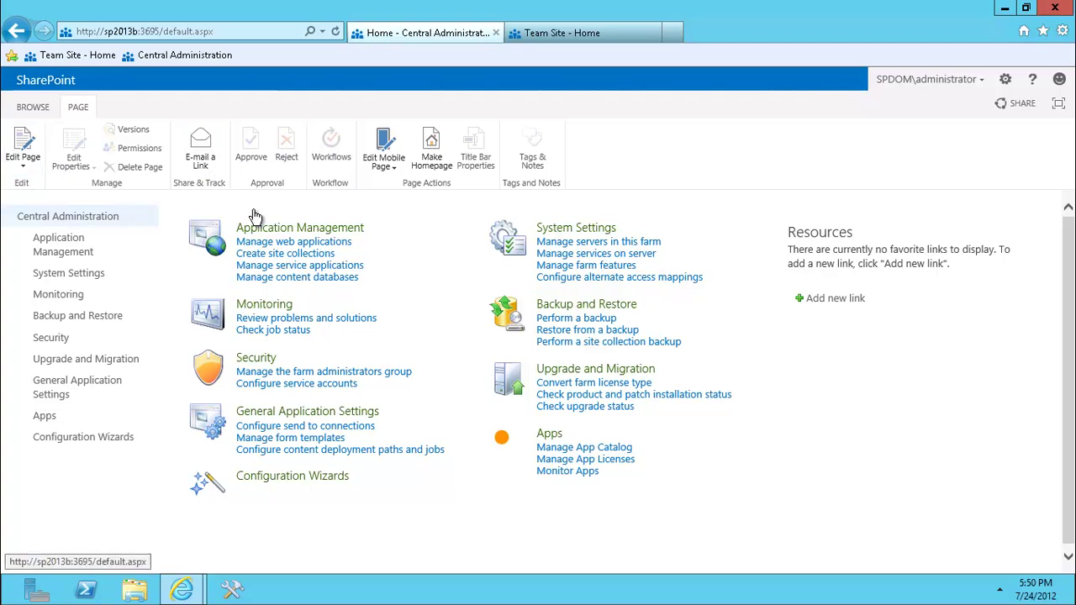
click(559, 38)
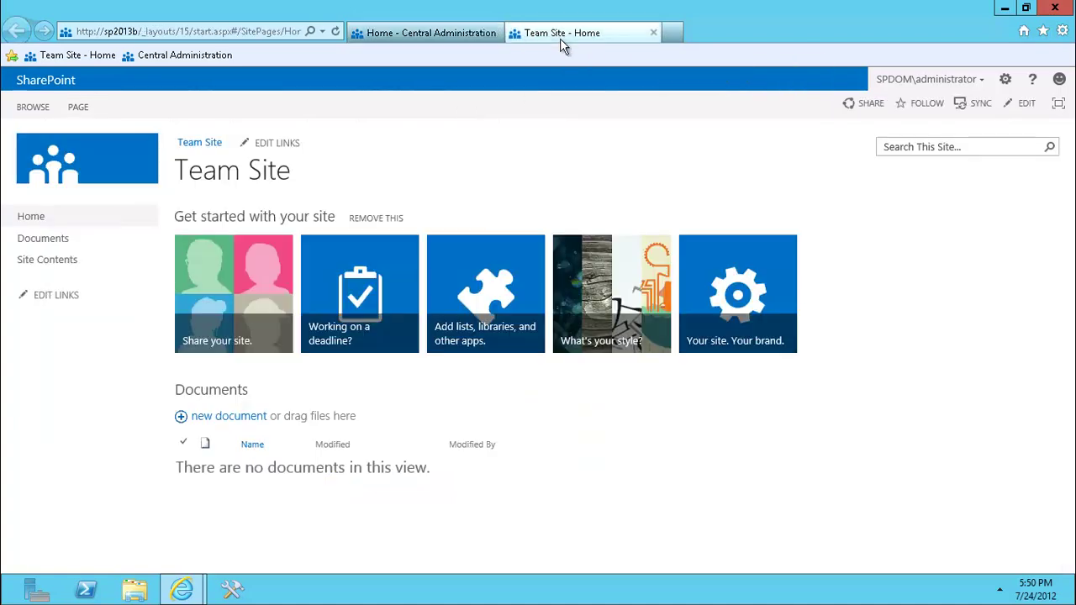
Choose Add an app from the Settings gear menu
click(1006, 84)
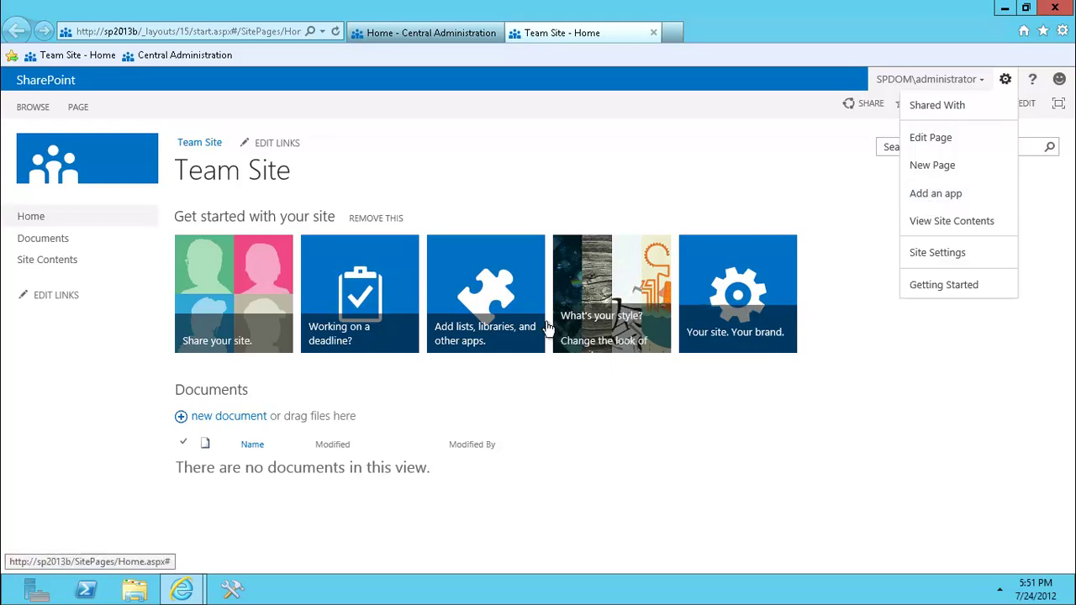
click(916, 195)
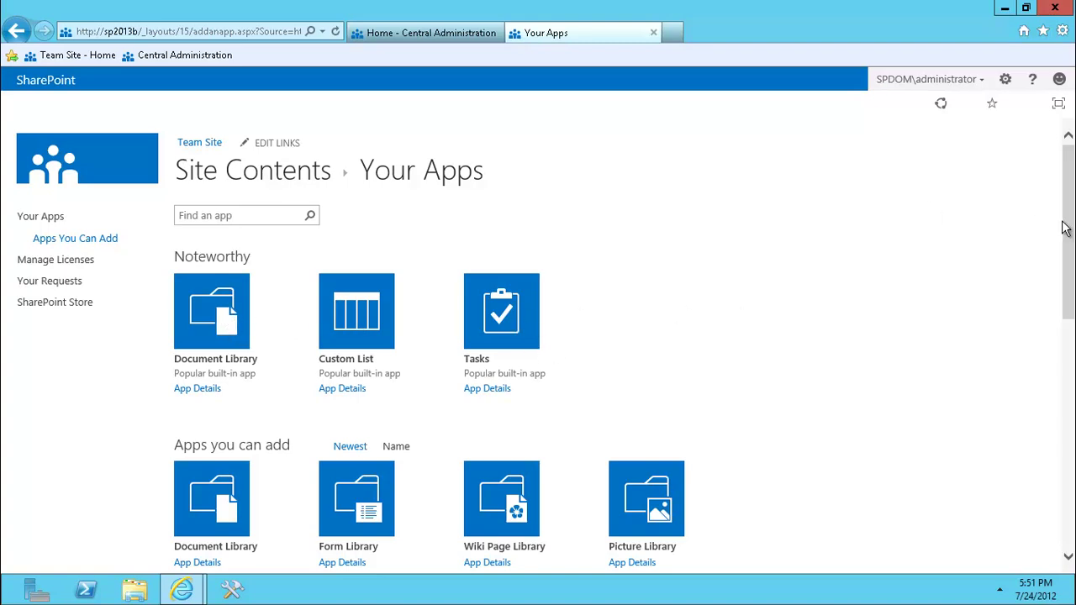
Add the Calendar app as 'My Calendar' from its details page, then close the unexpected error
drag(1064, 227, 1051, 403)
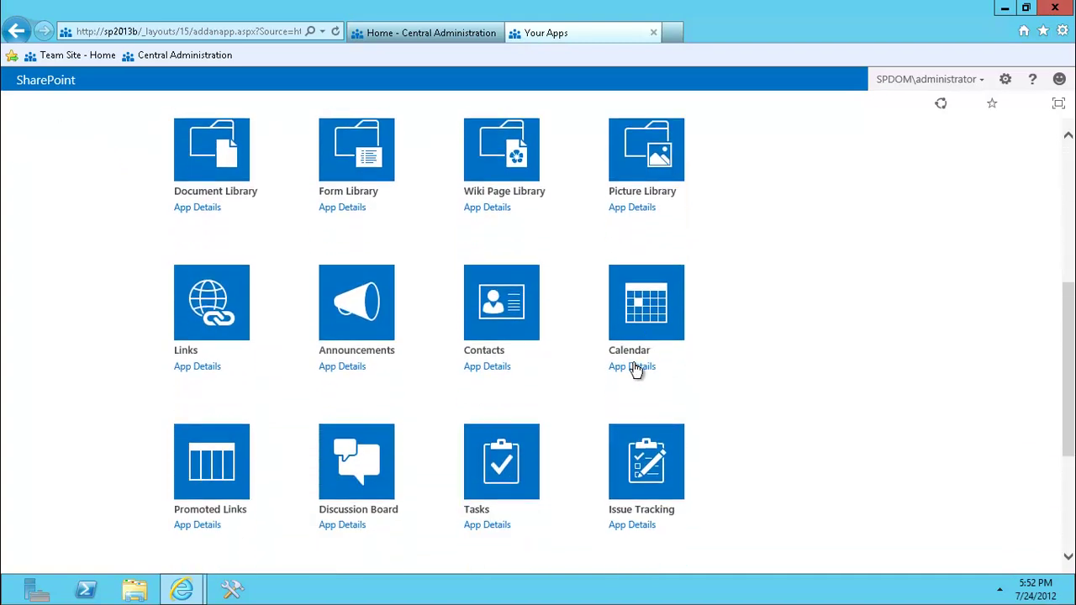
click(635, 371)
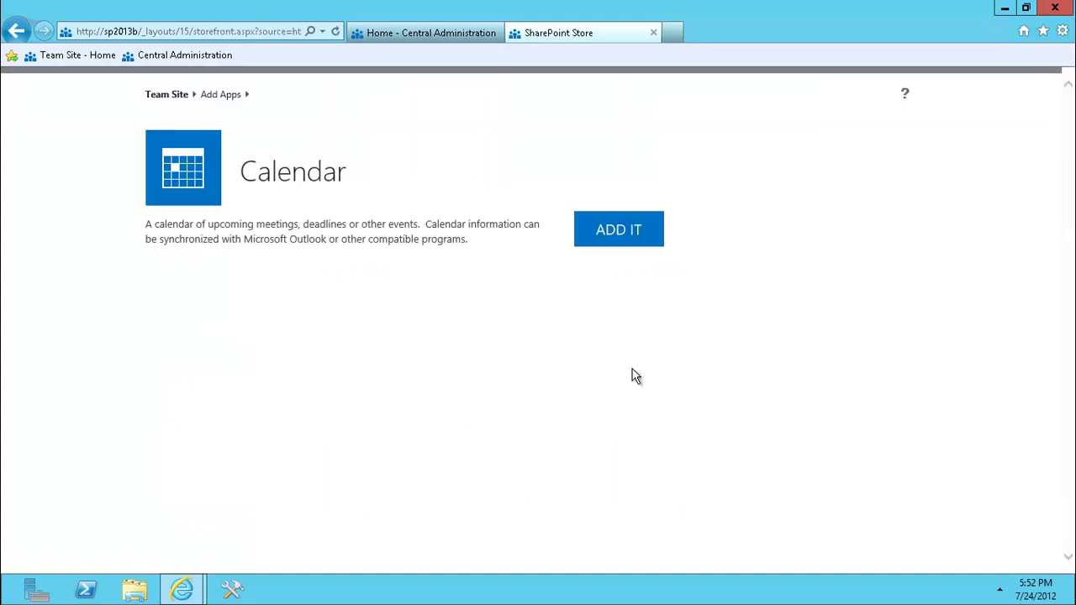
click(604, 234)
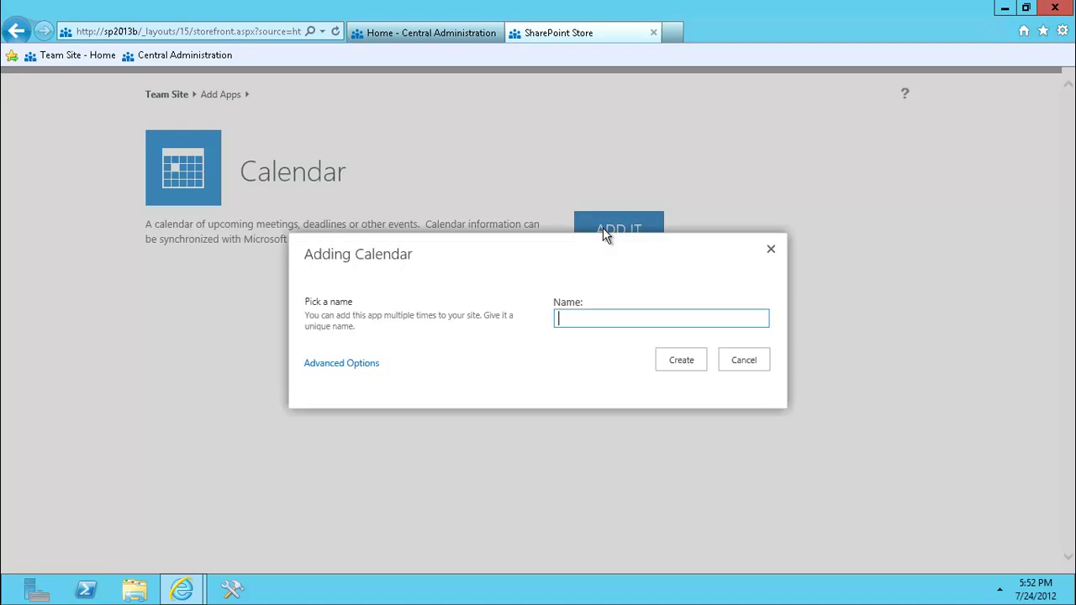
text(My Calendar)
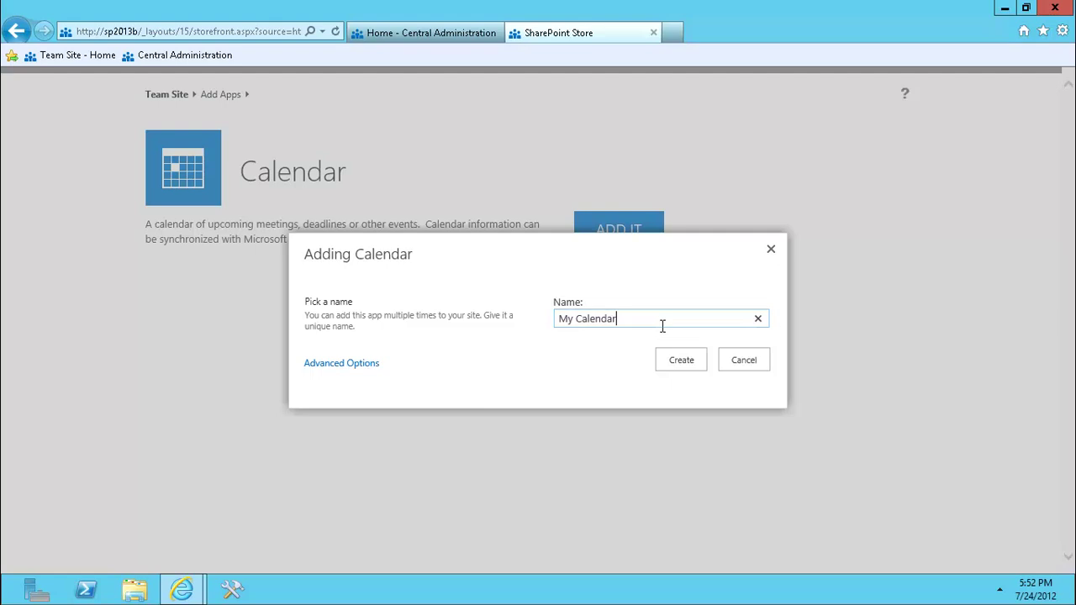
click(683, 361)
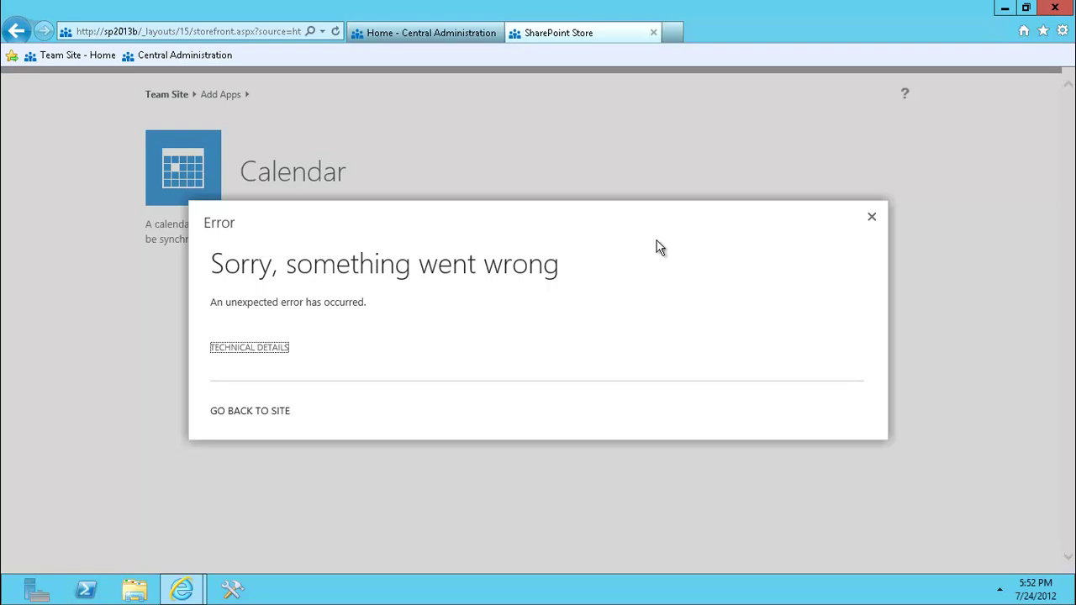
click(873, 218)
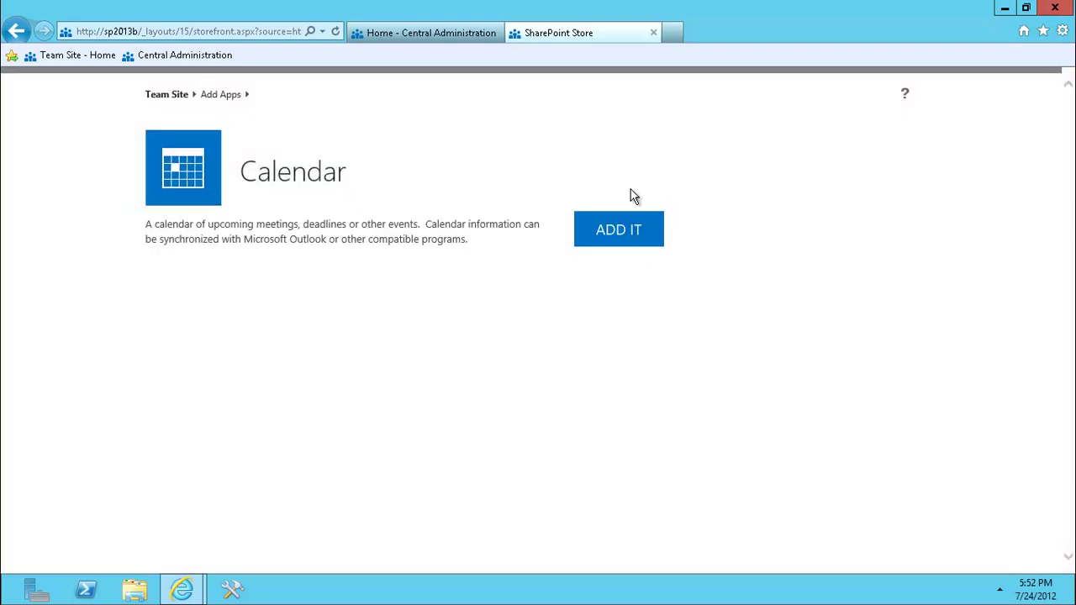
Edit the Team Site home page, add lines 'asda' and 'asd' below the tiles, and save
click(171, 95)
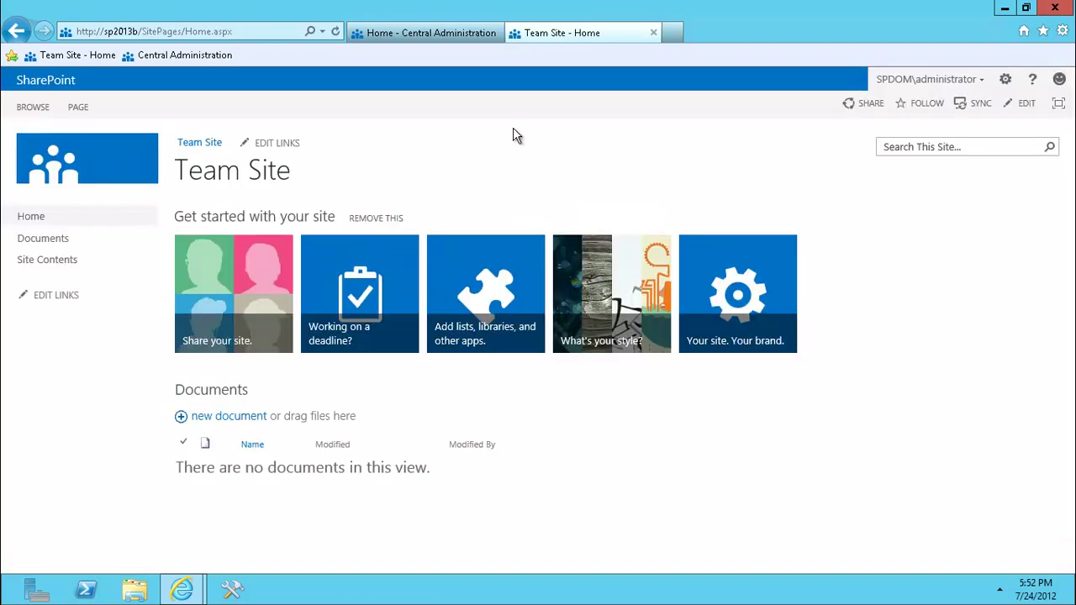
click(1006, 80)
click(931, 138)
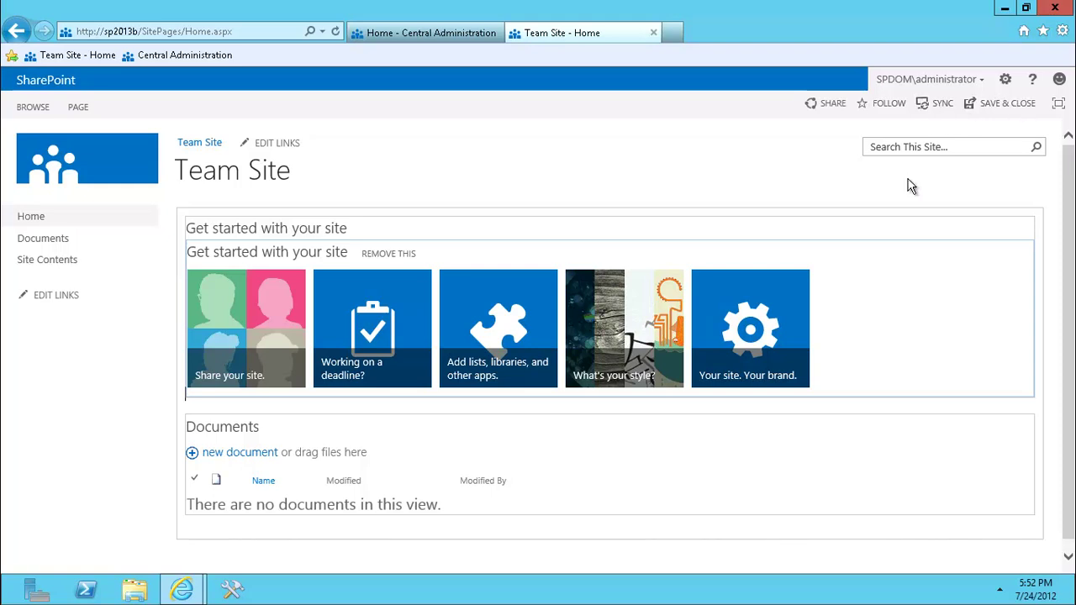
key(Return)
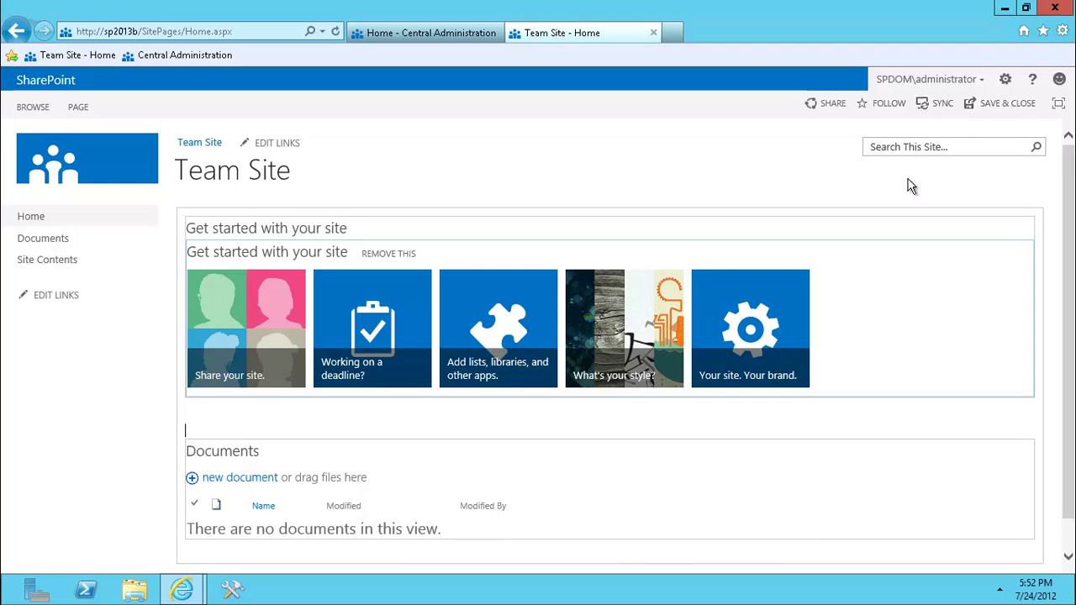
text(asda)
key(Return)
key(Return)
text(asd)
click(997, 112)
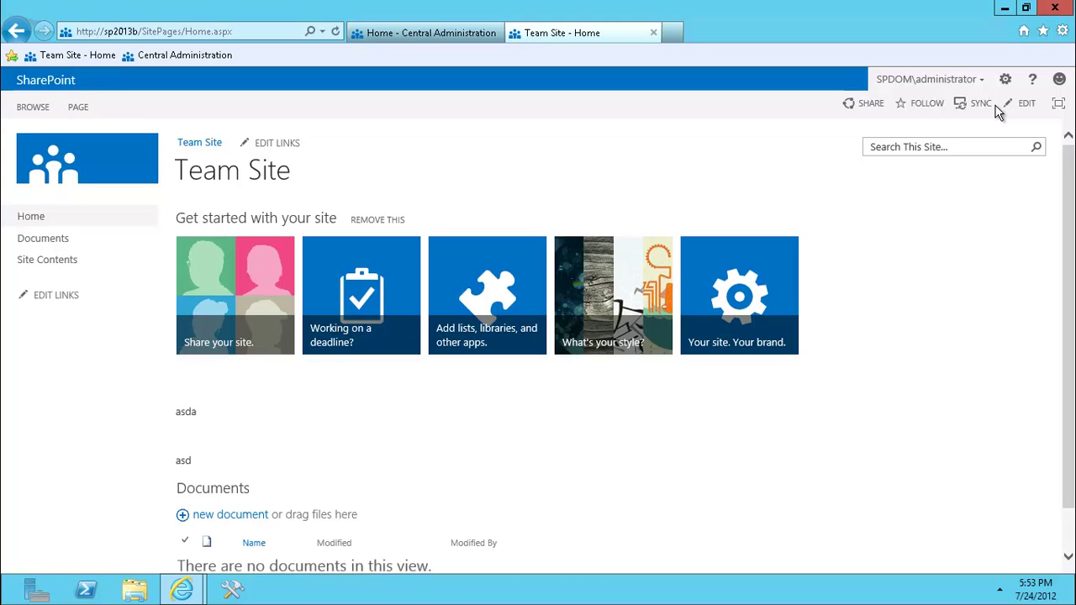
click(1059, 110)
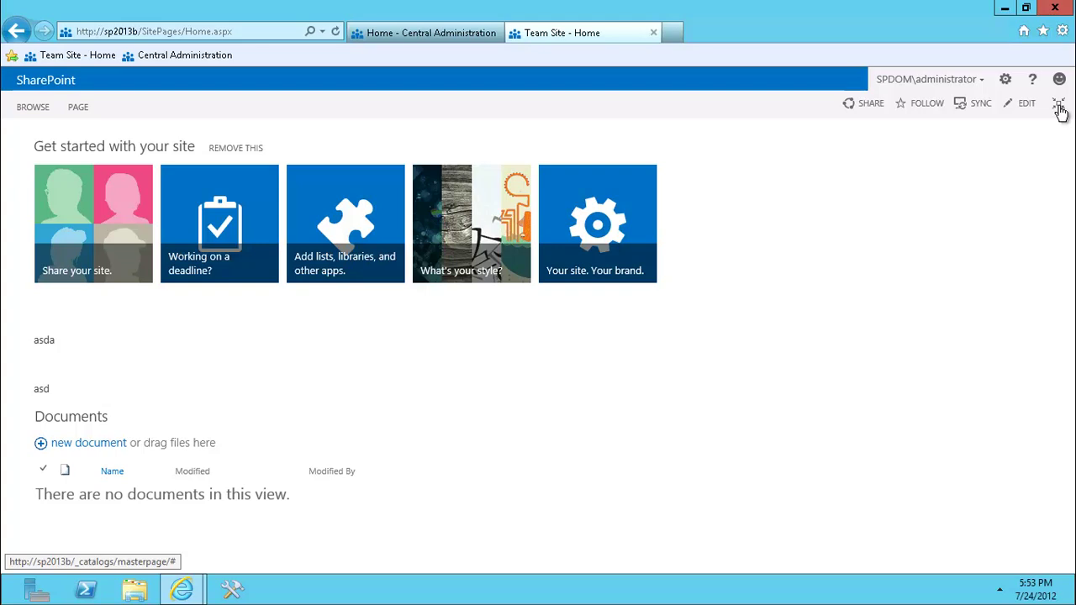
click(1059, 107)
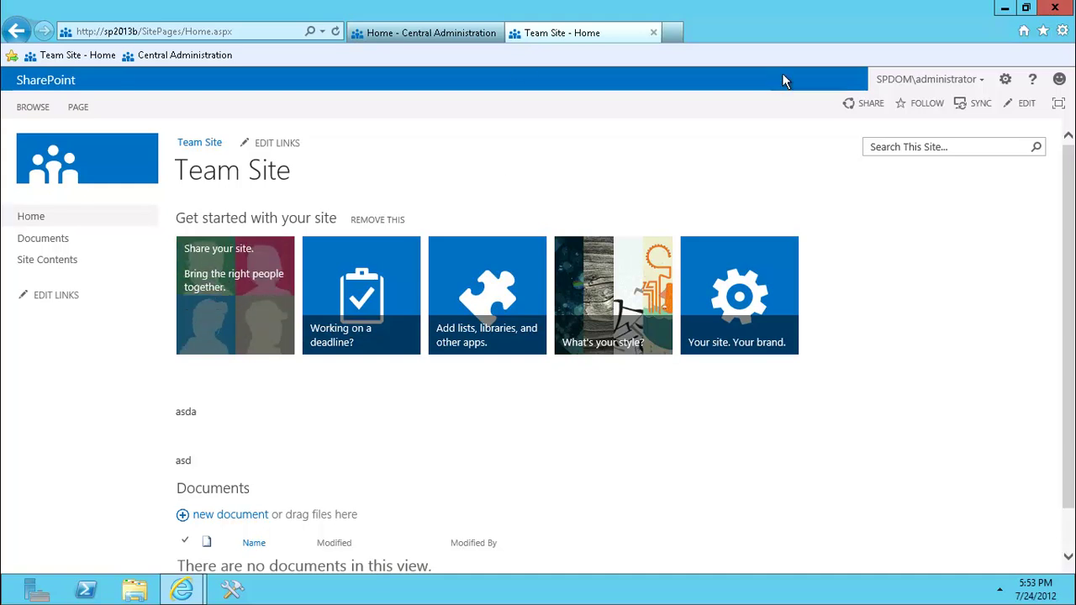
click(1059, 102)
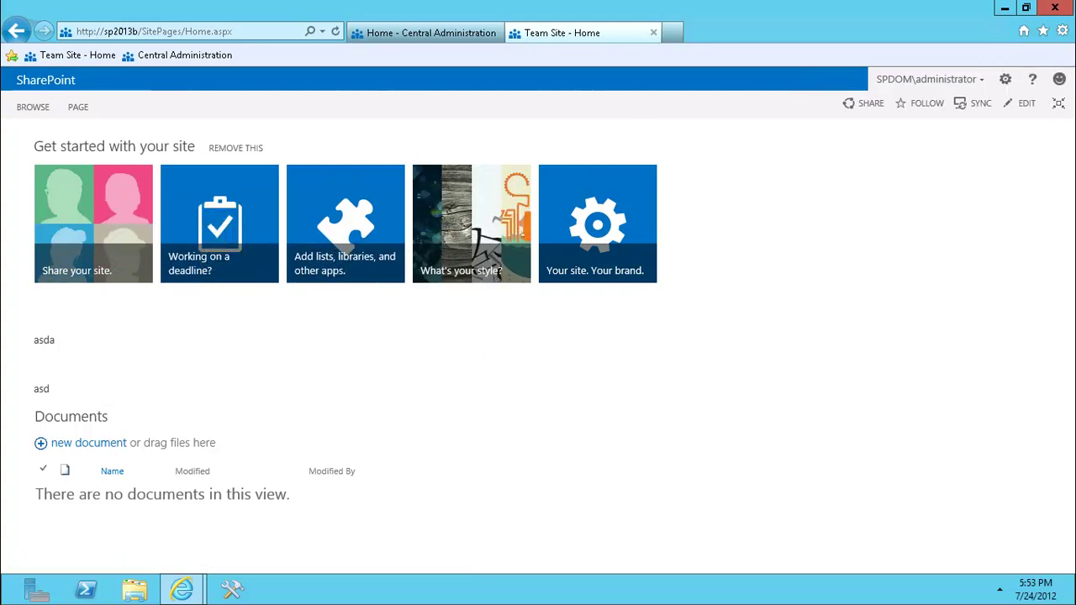
click(1060, 110)
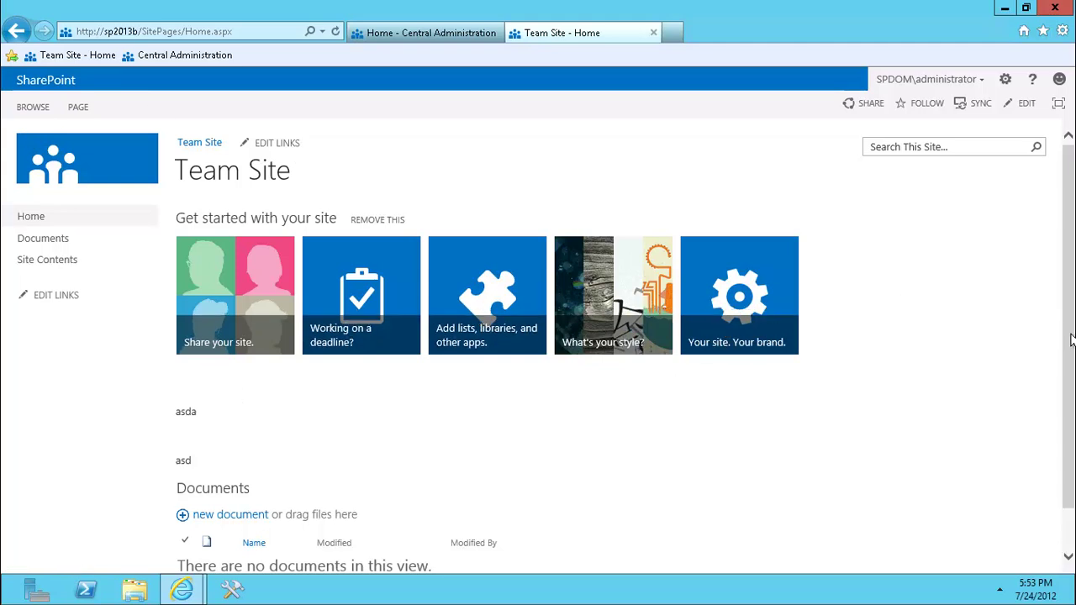
scroll(924, 370, down, 1)
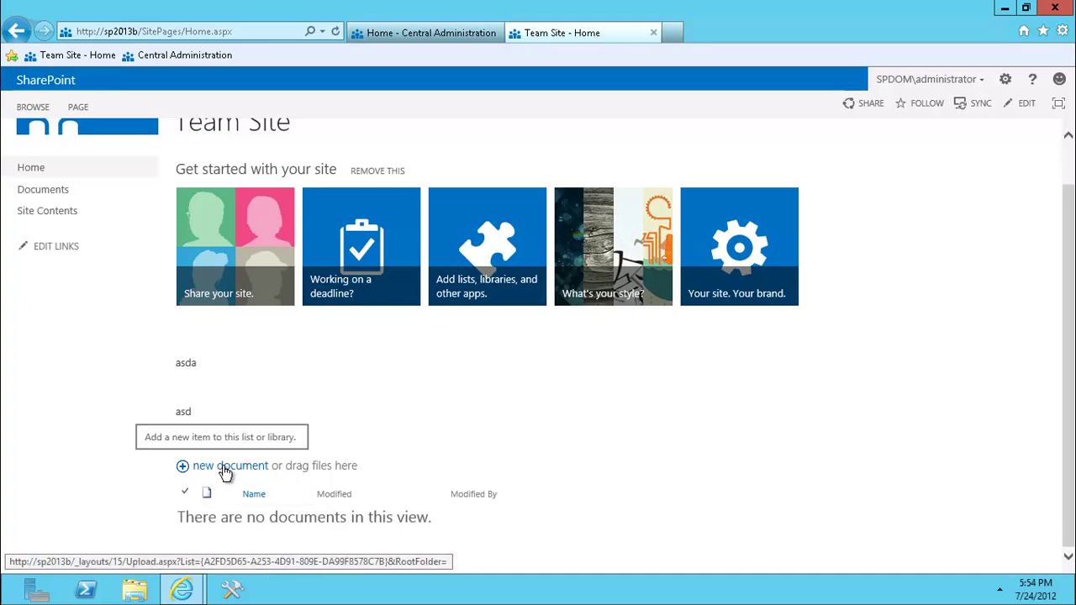
click(182, 469)
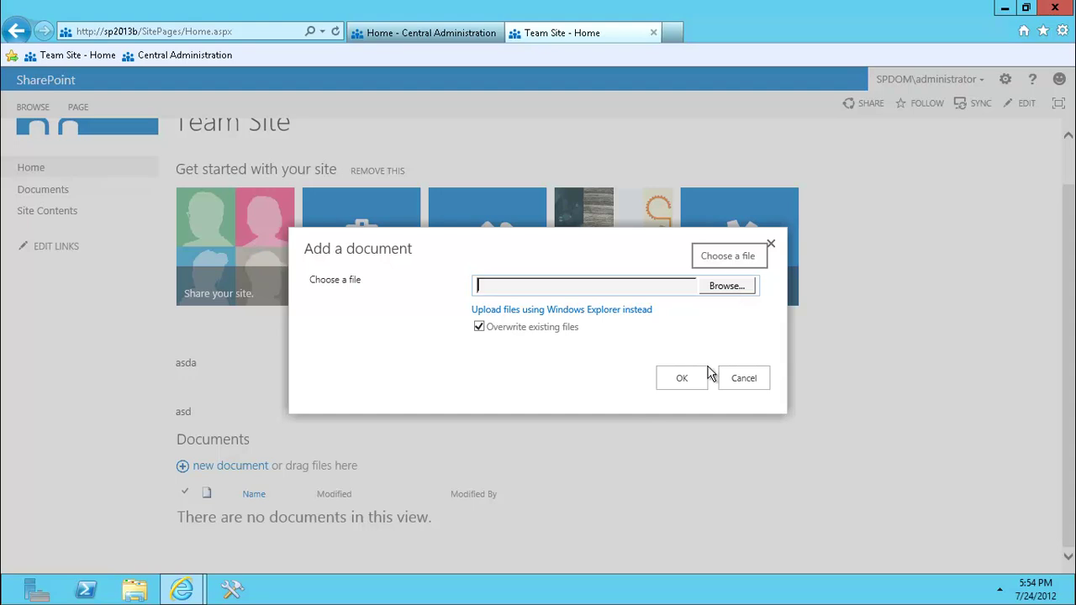
click(744, 384)
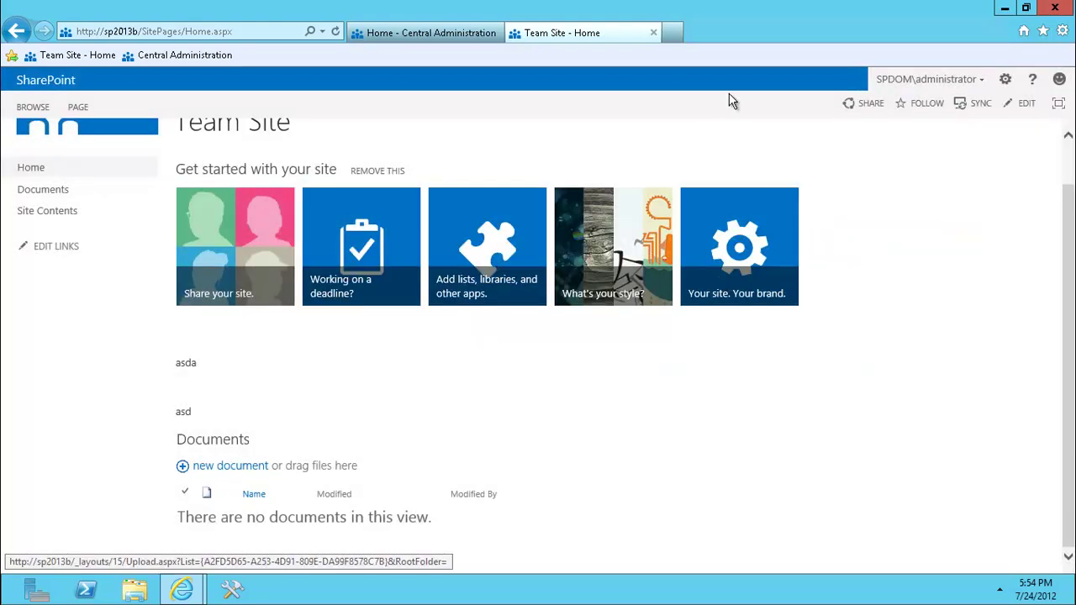
Drag 'test file' from the desktop onto the Documents library, then maximize the browser again
double_click(773, 17)
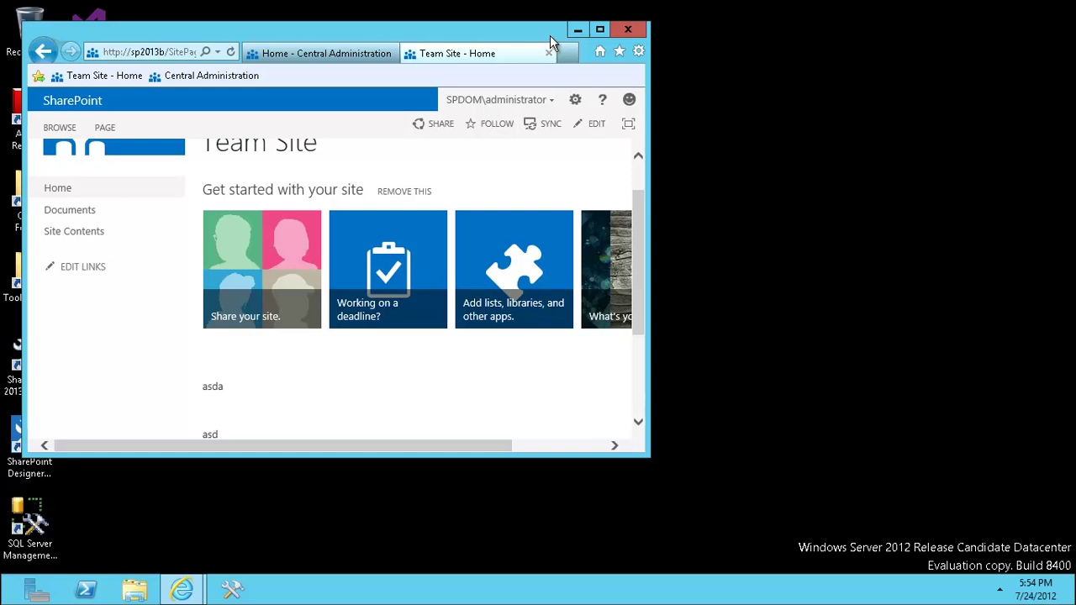
drag(552, 40, 799, 52)
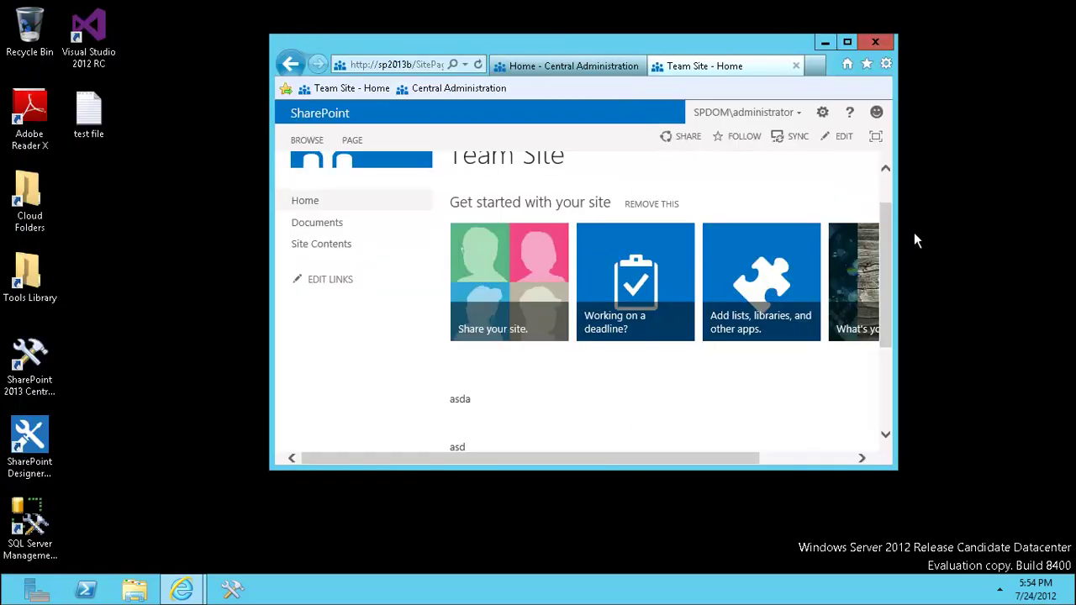
drag(890, 262, 887, 427)
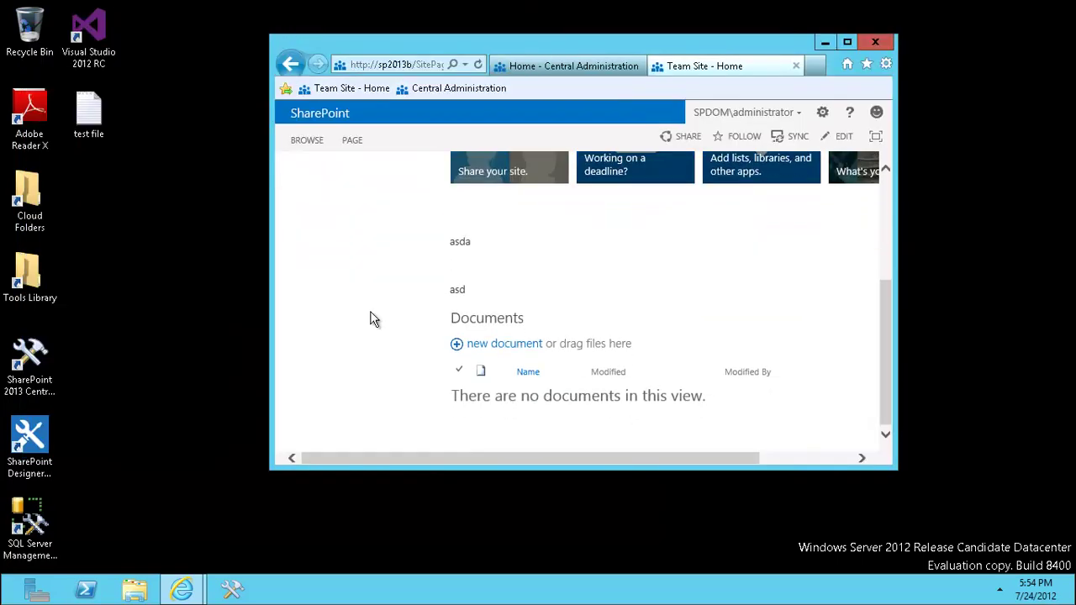
drag(96, 127, 542, 385)
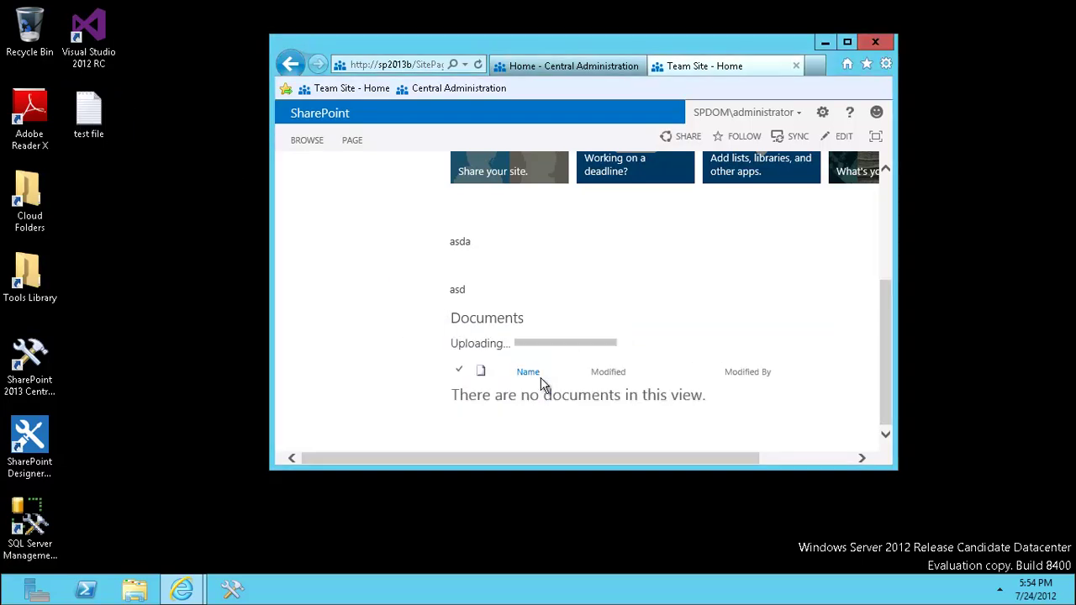
double_click(706, 52)
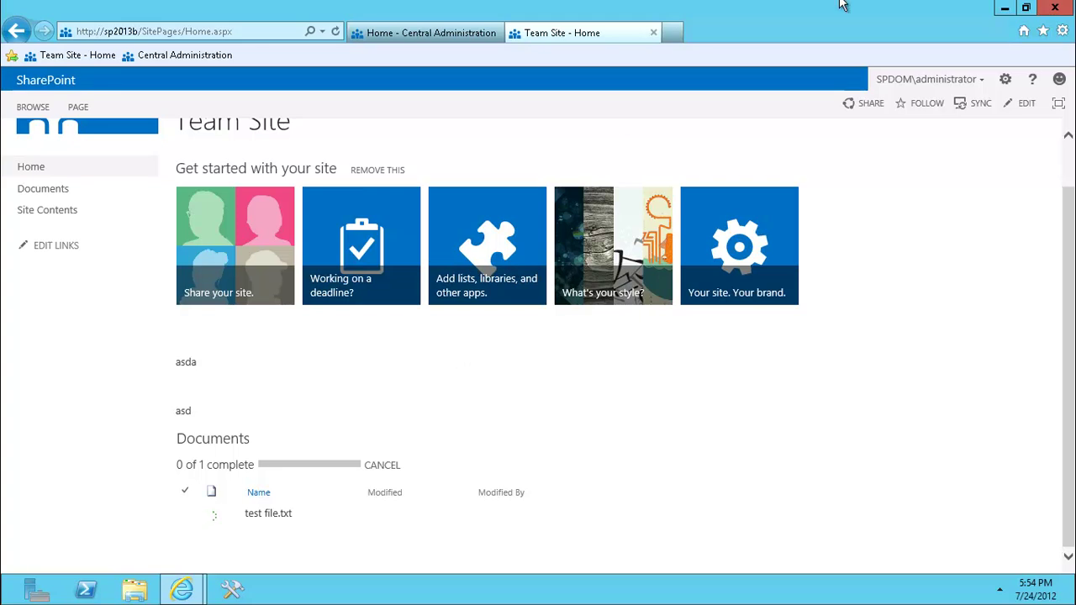
double_click(825, 24)
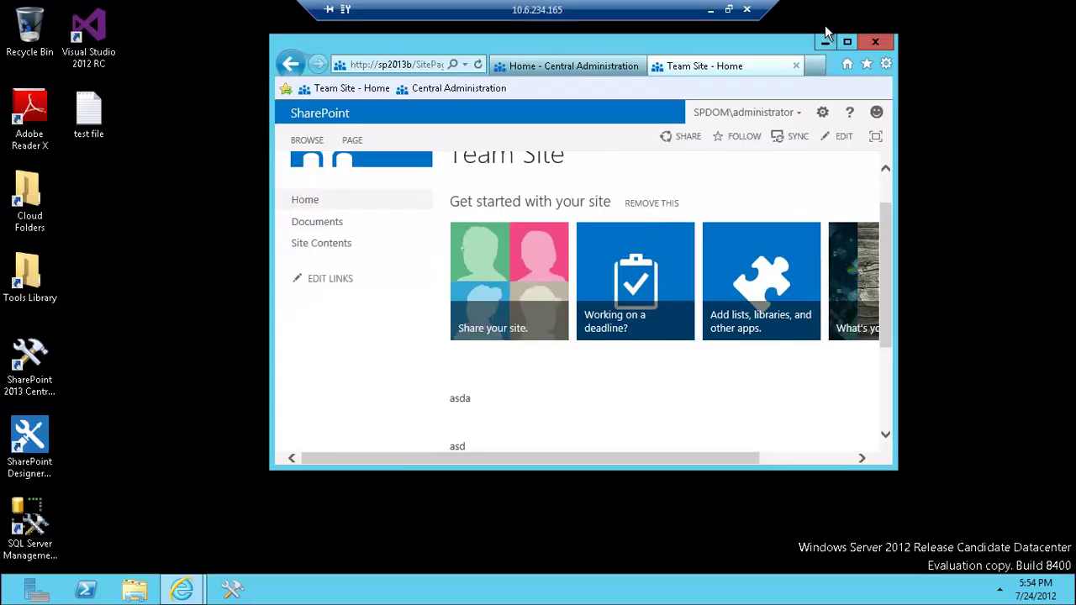
drag(885, 306, 887, 367)
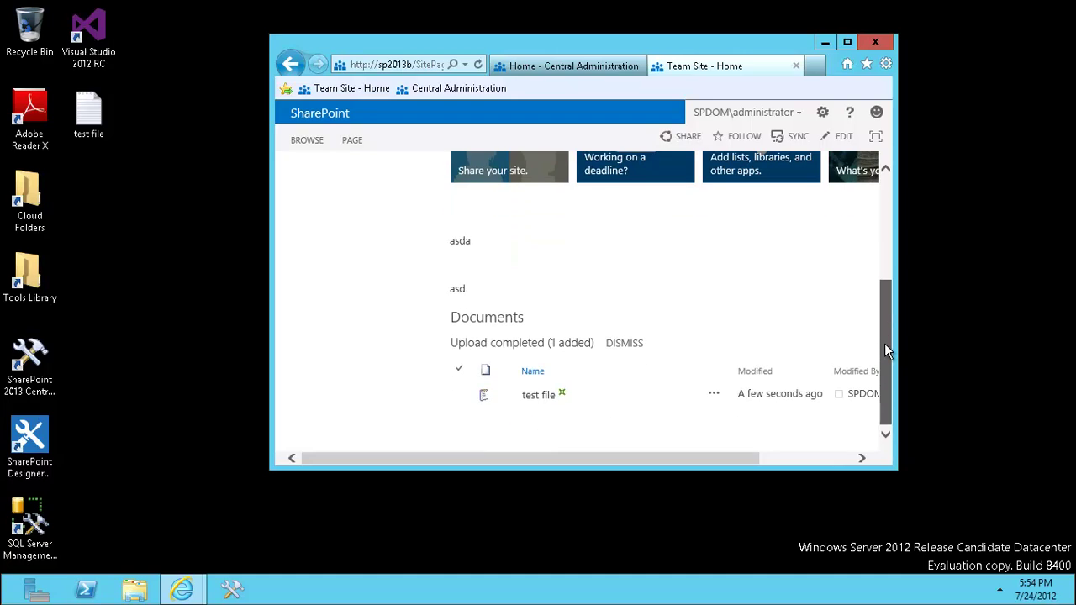
double_click(753, 45)
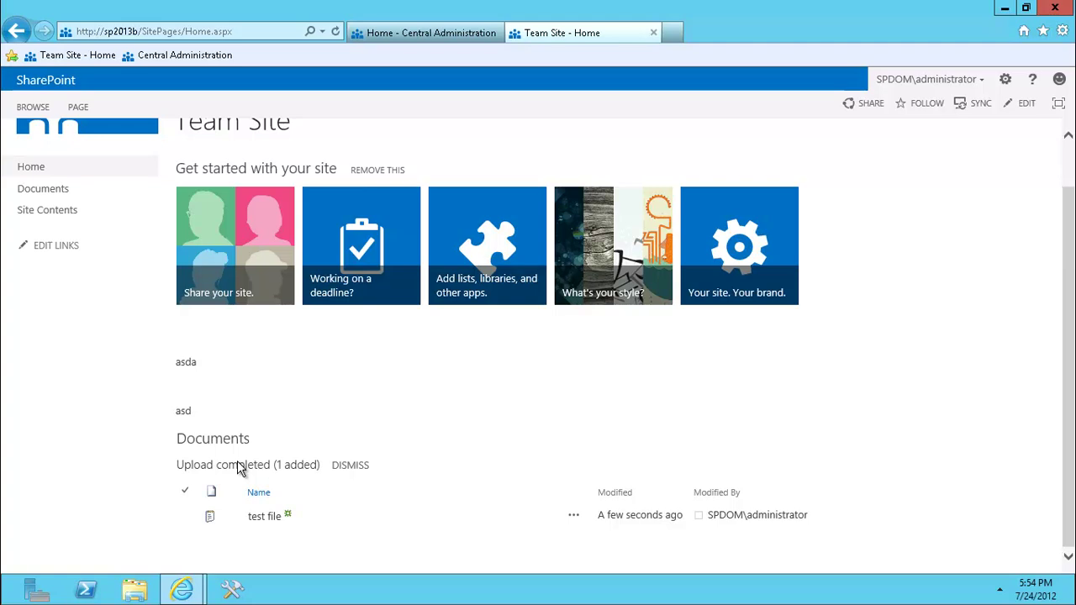
Toggle the PAGE ribbon, back to BROWSE, and open PAGE again
click(74, 107)
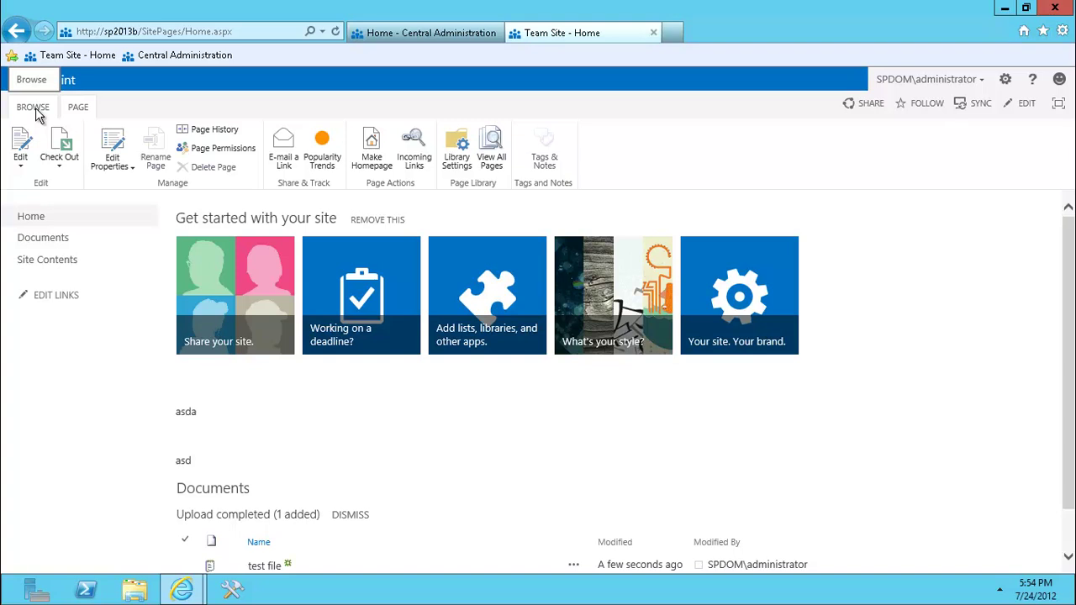
click(34, 110)
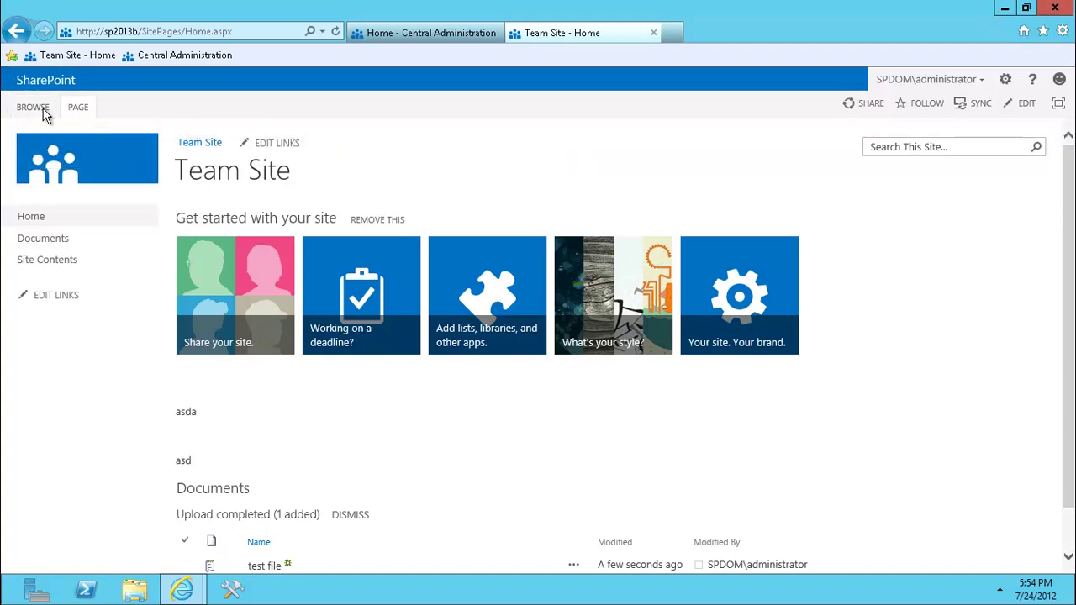
click(81, 109)
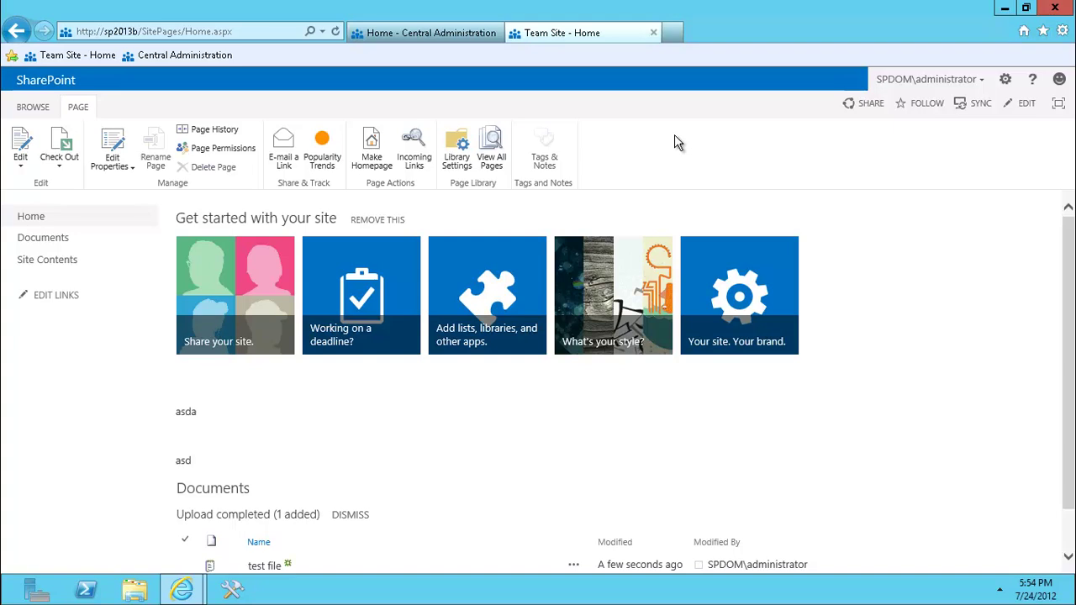
Minimize the browser and restore the Team Site window from the taskbar
click(1004, 8)
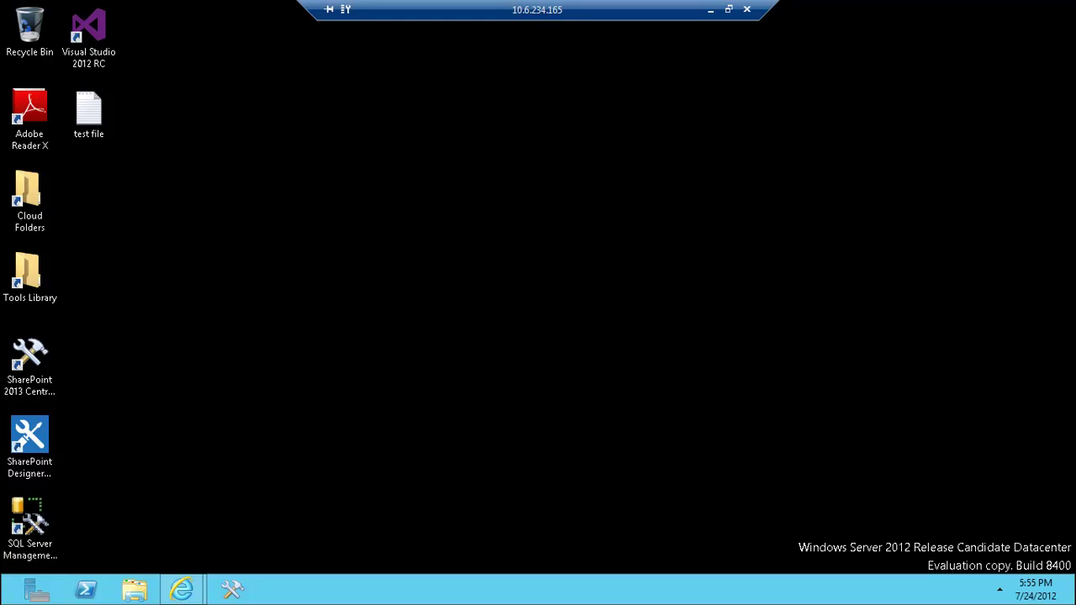
mouse_move(181, 588)
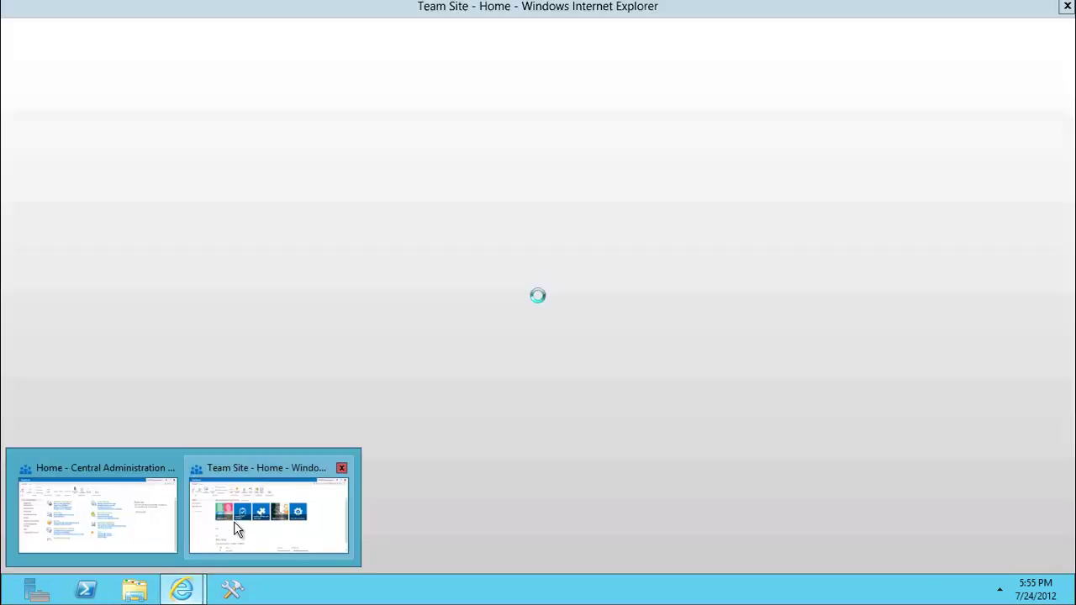
click(234, 527)
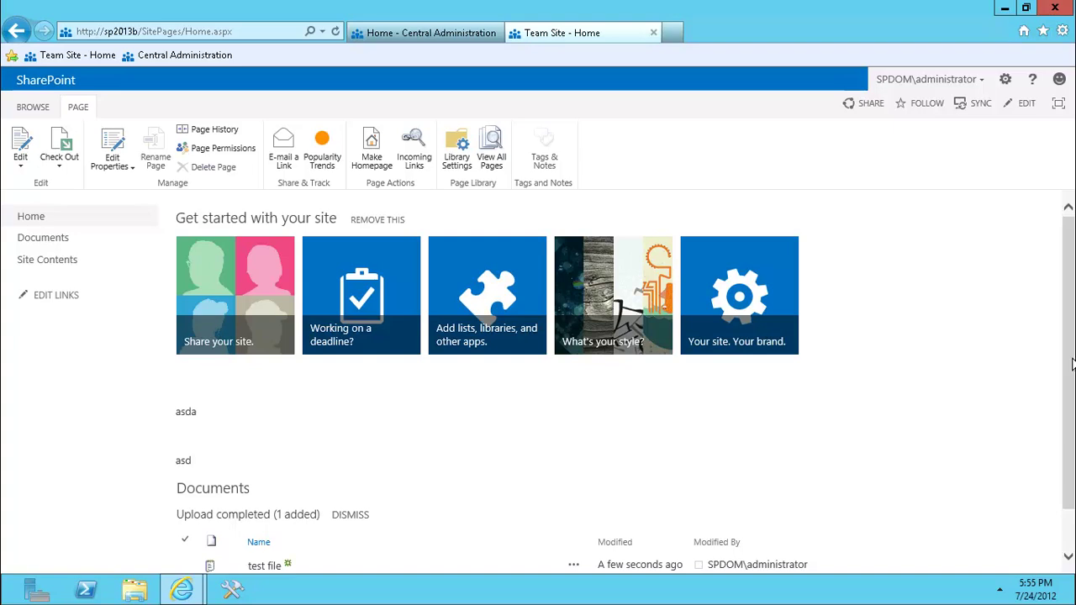
Select the test file.txt row, open its callout, and expand the callout's full actions menu
drag(1067, 370, 1067, 456)
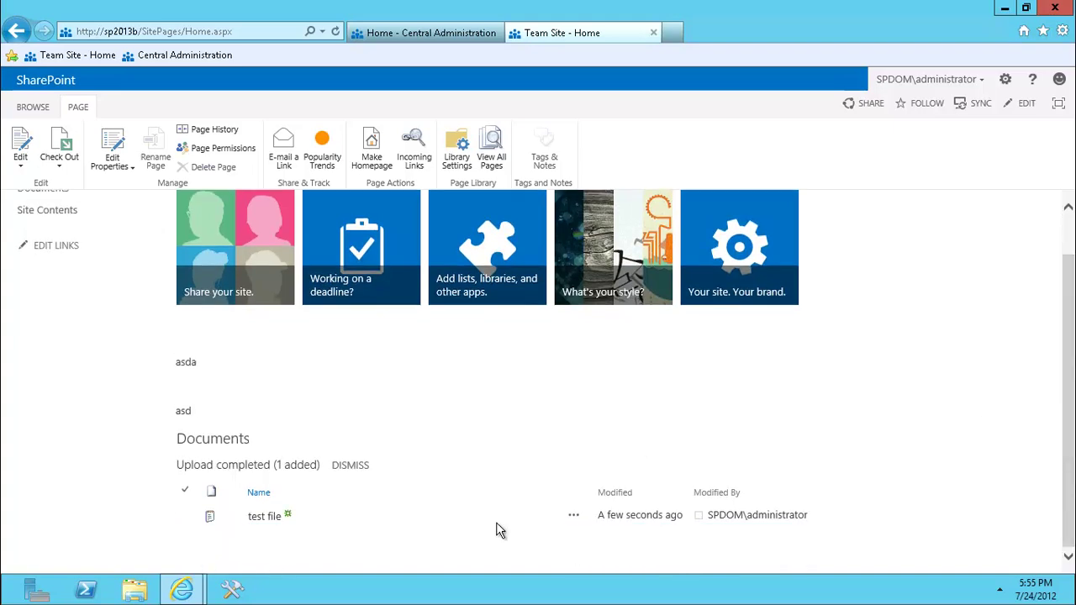
click(420, 515)
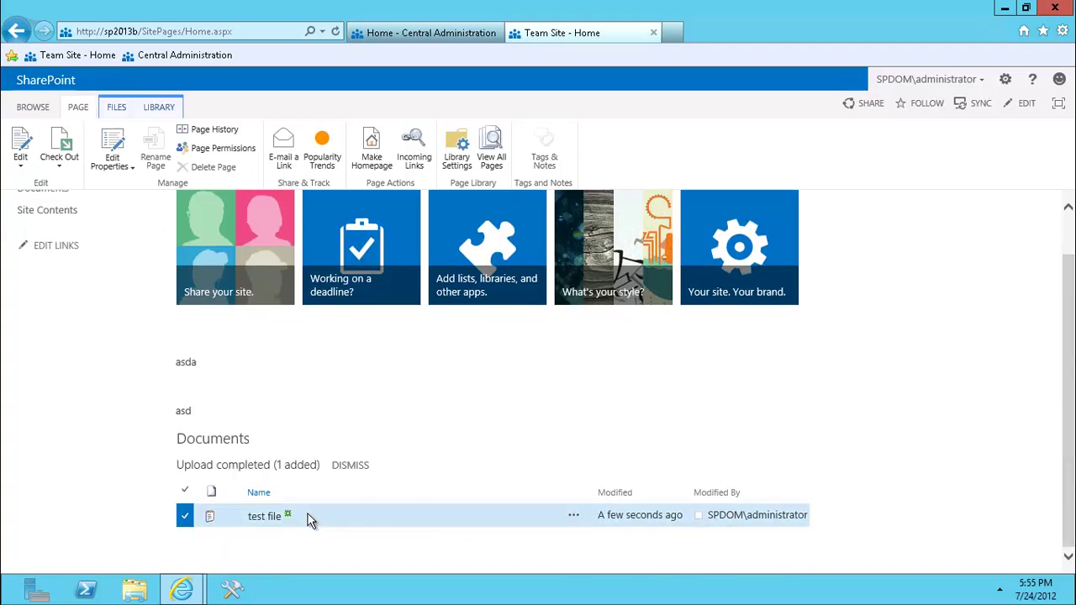
click(185, 522)
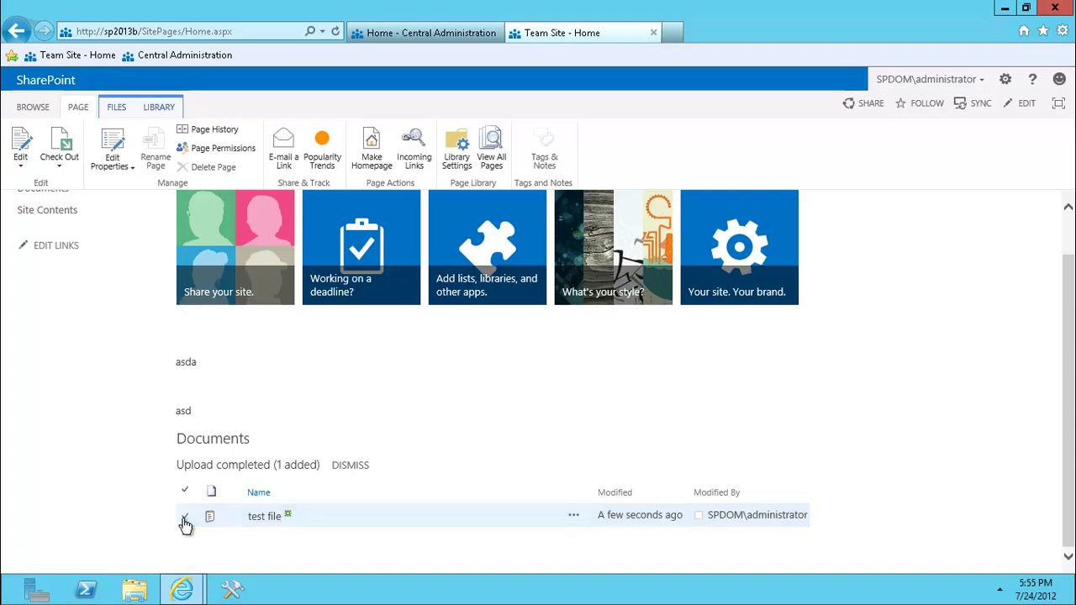
click(575, 518)
click(573, 517)
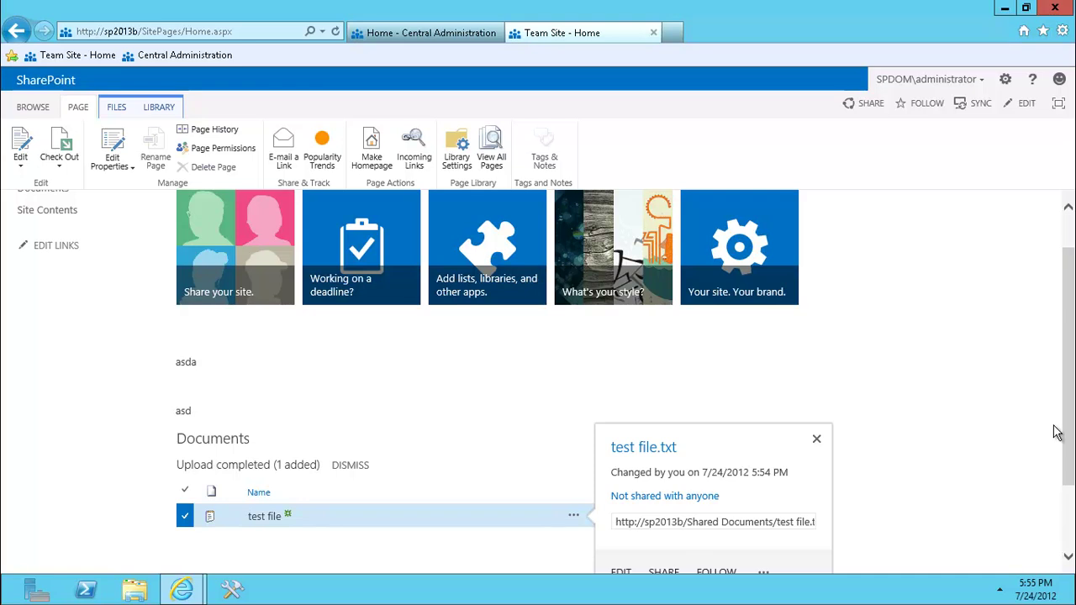
scroll(1072, 449, down, 3)
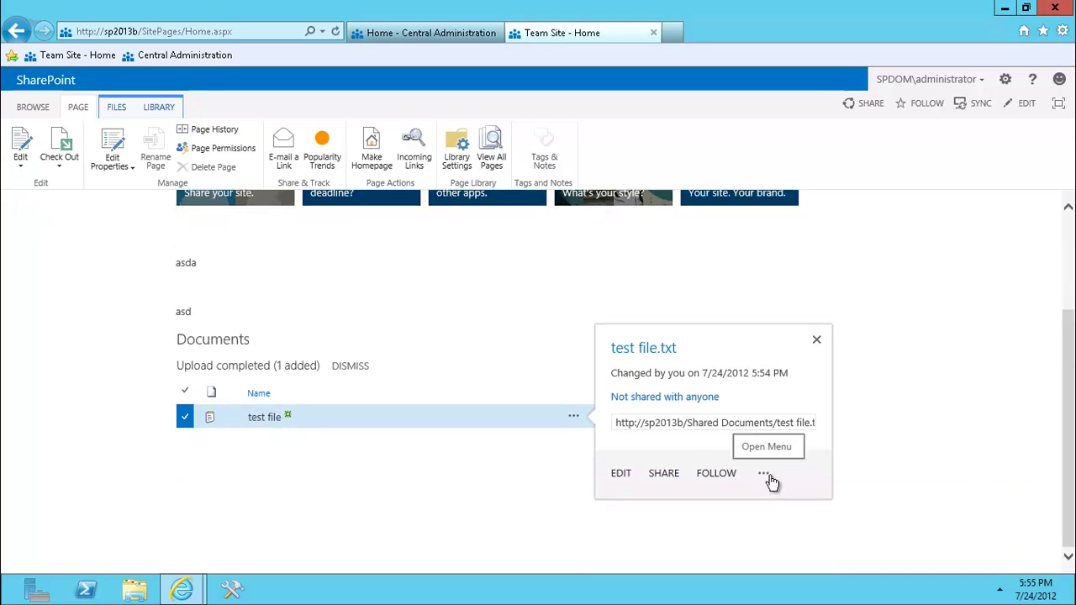
click(764, 476)
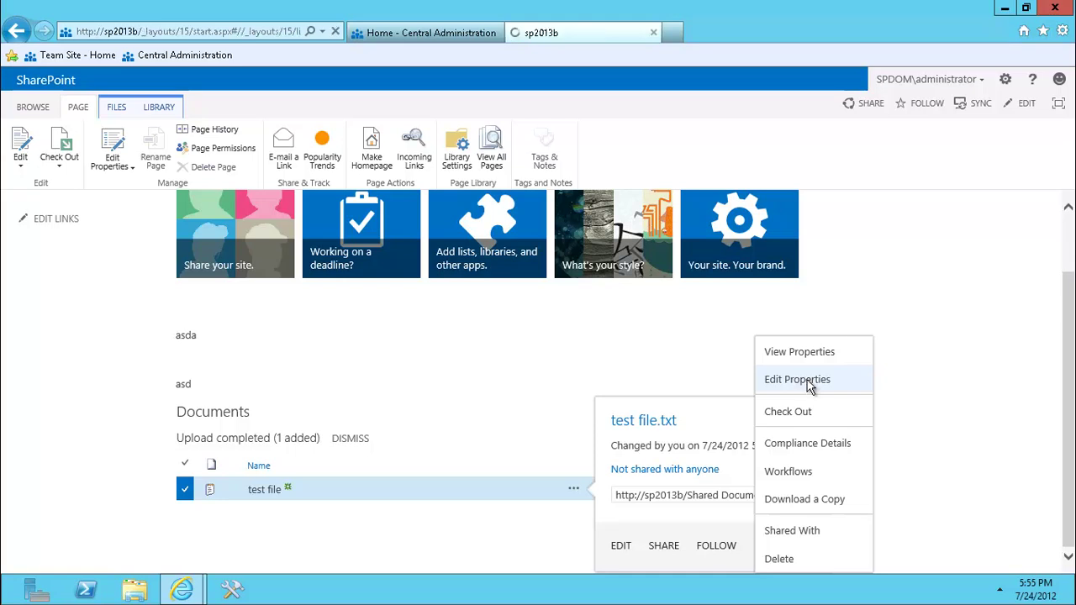
Open Edit Properties for test file, then cancel without saving
click(797, 380)
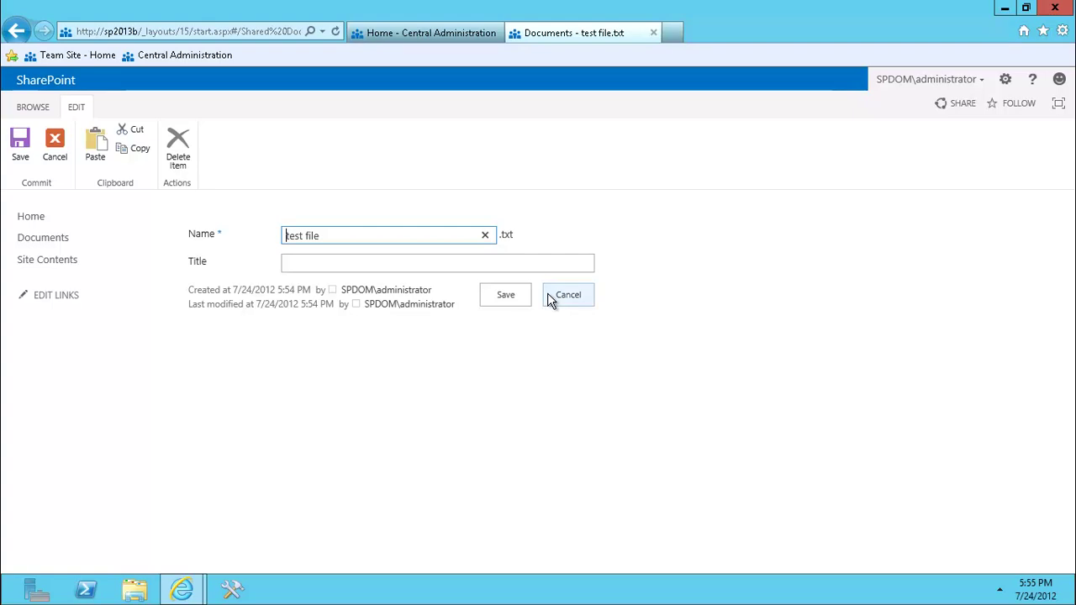
click(559, 299)
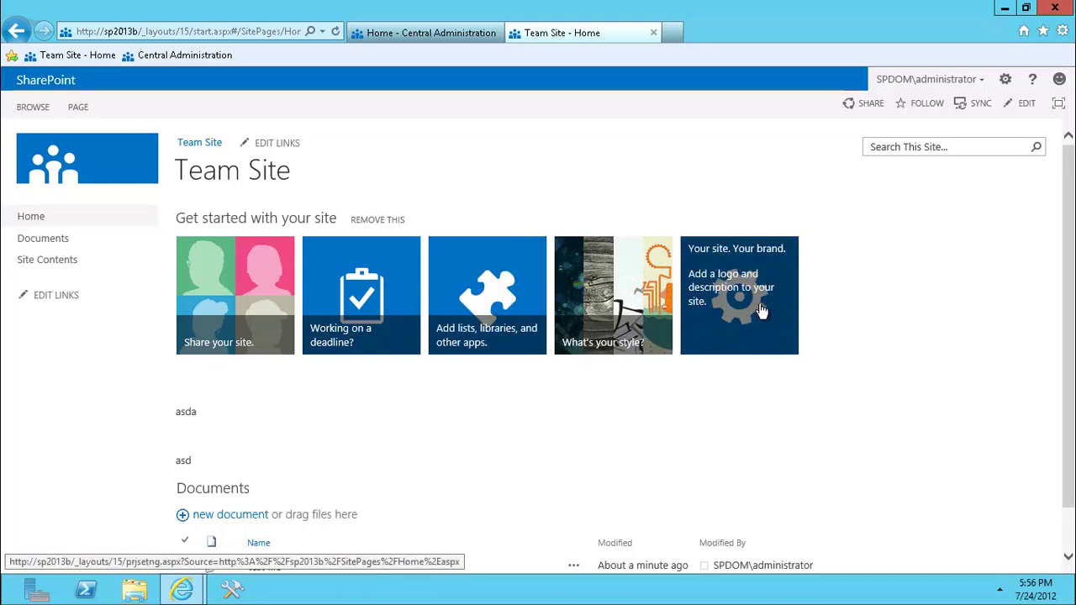
Remove the 'Get started with your site' tiles and close the Getting Started notice
click(367, 220)
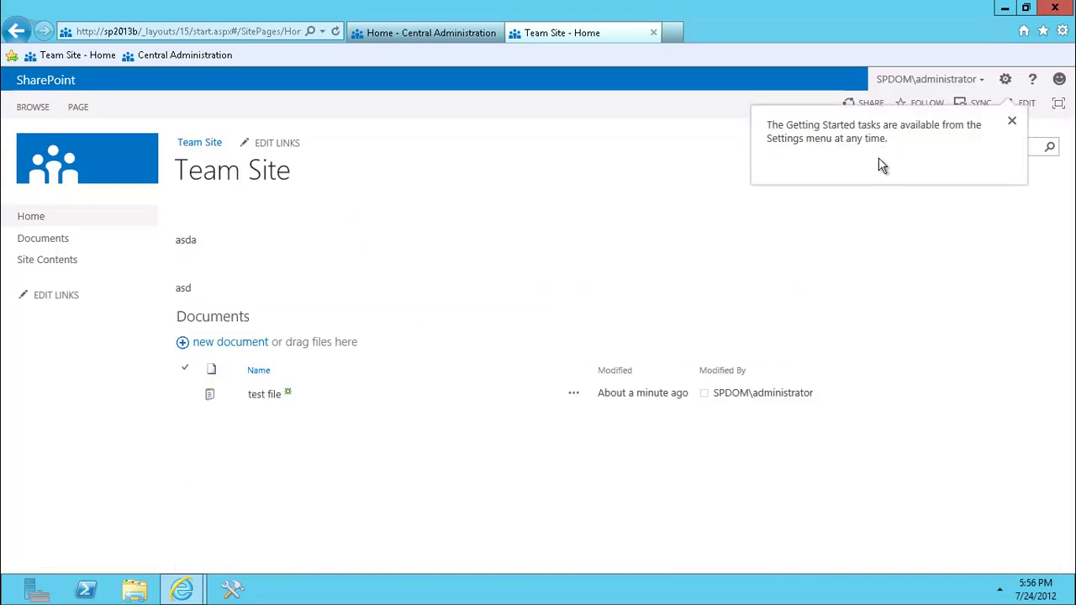
click(1012, 121)
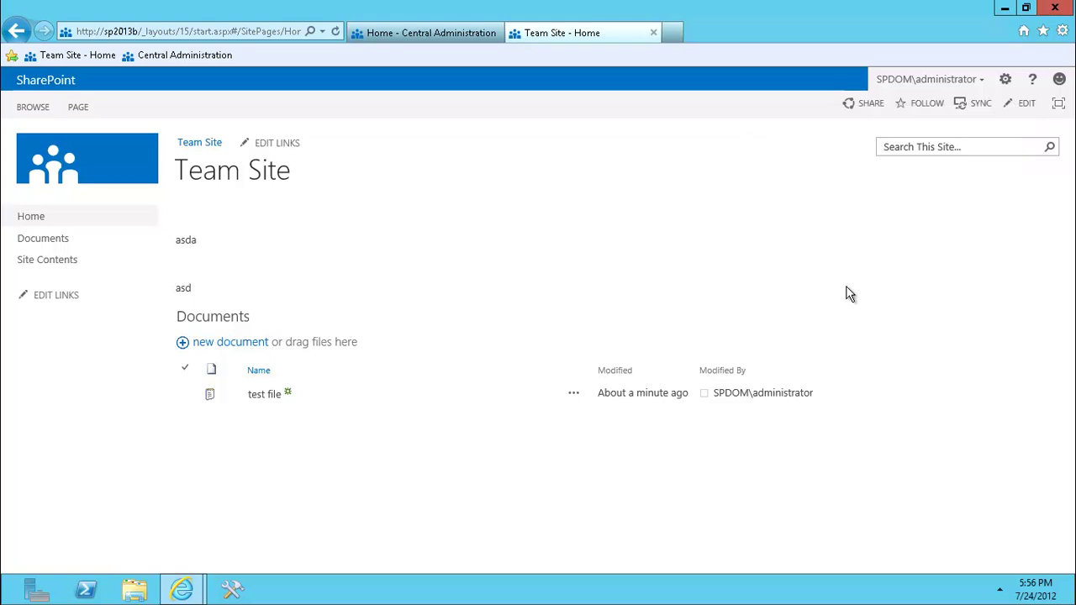